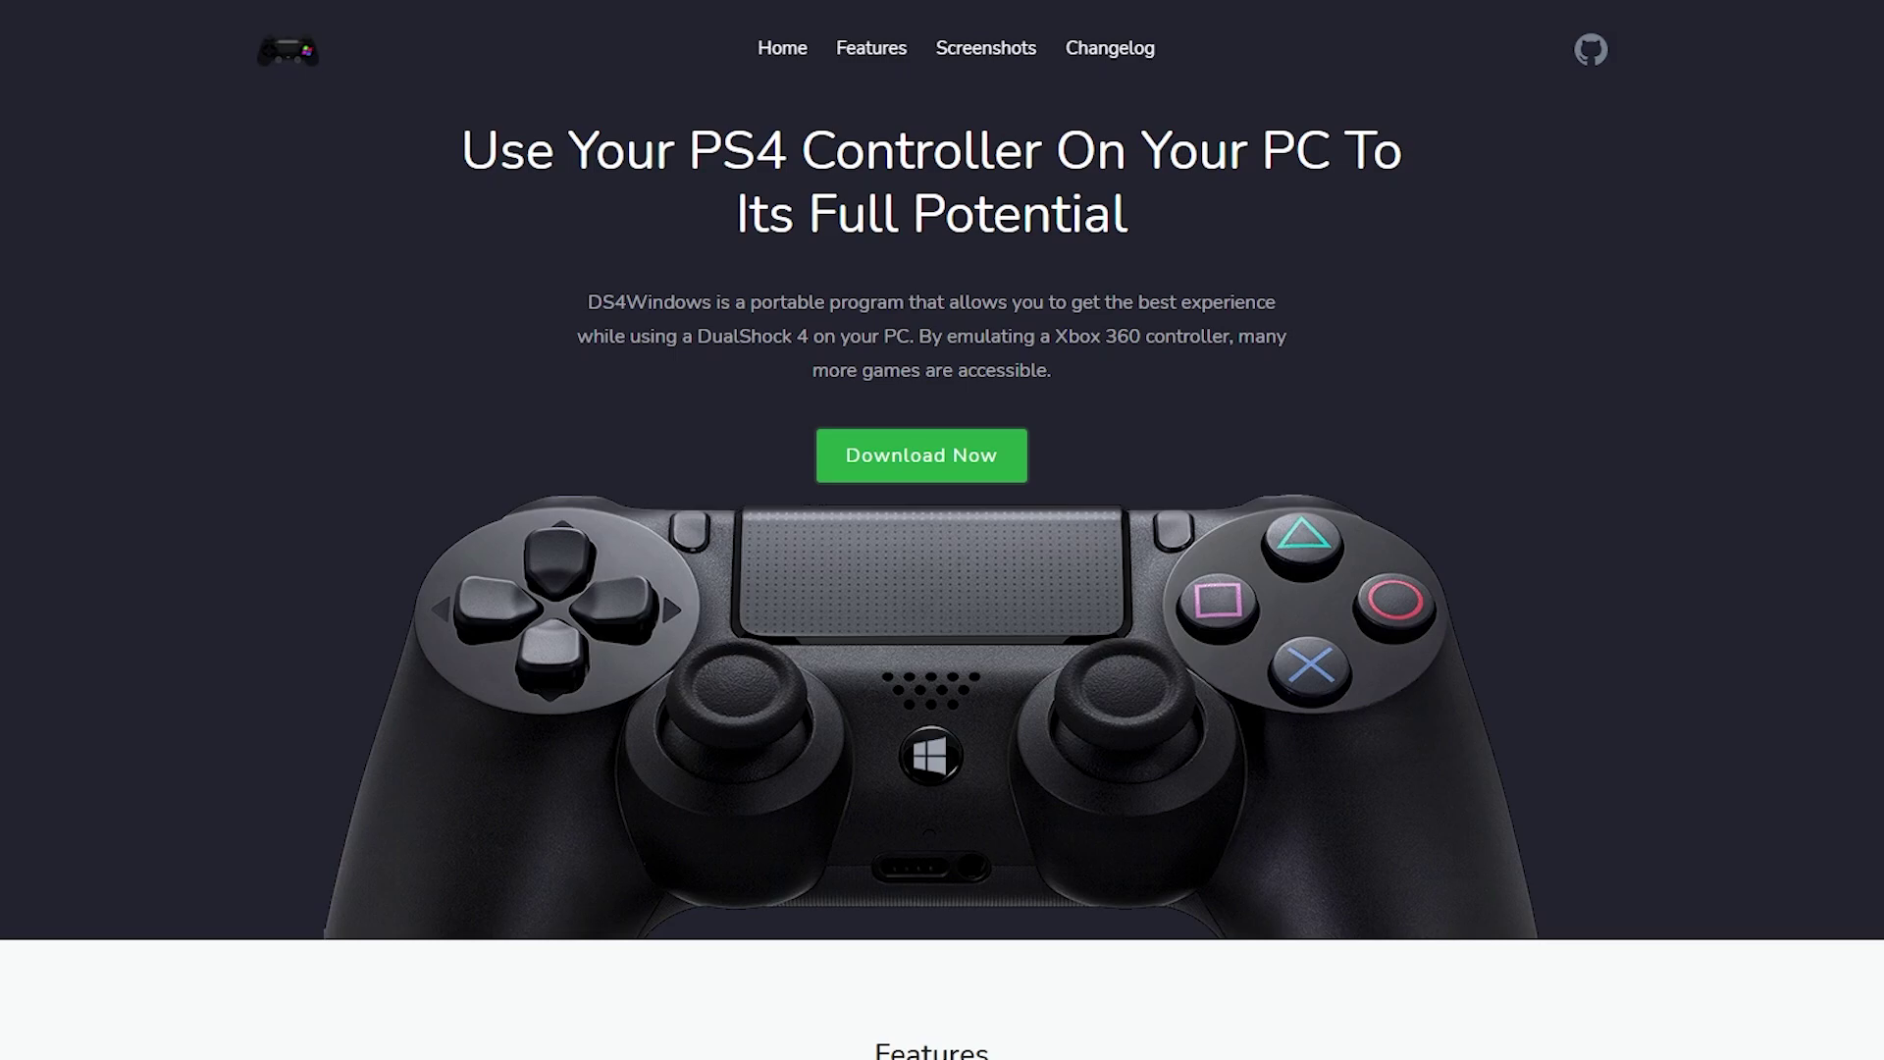
Go from the DS4Windows homepage to the GitHub Releases page and scroll to the Version 3.0.13 assets.
click(959, 471)
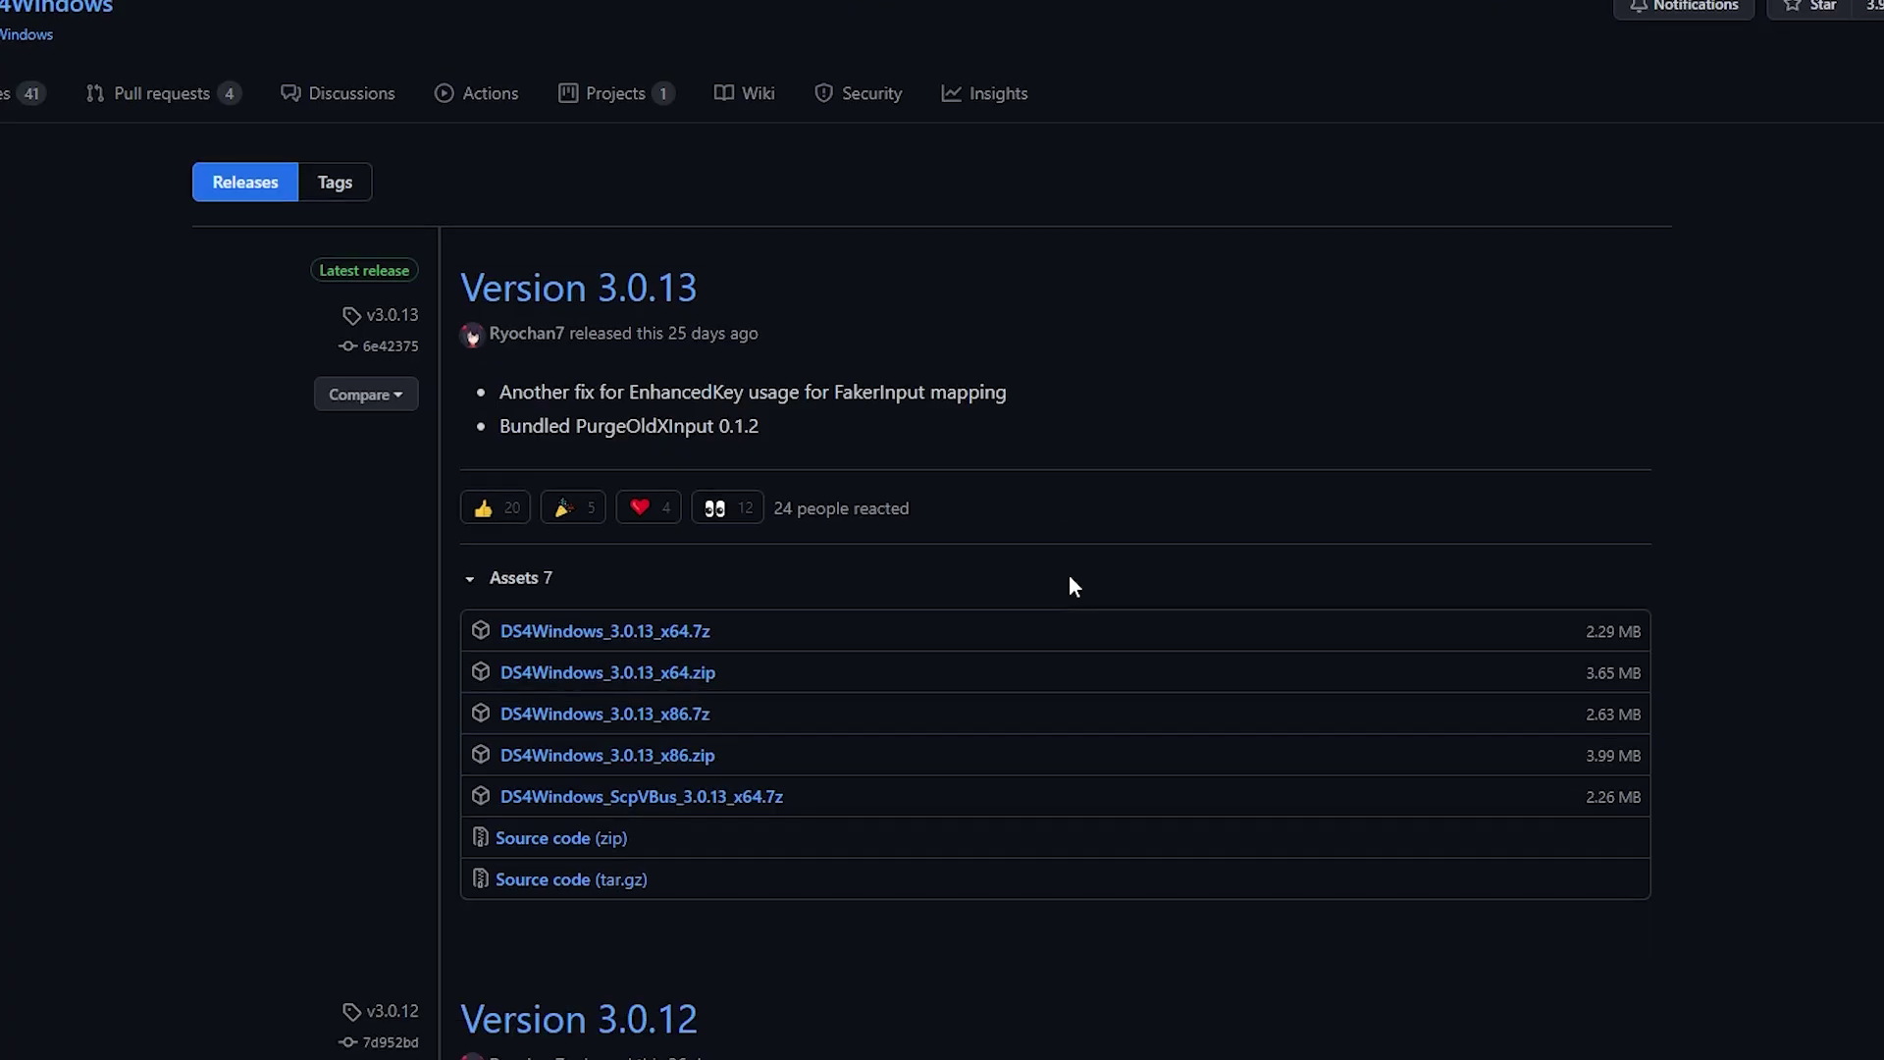
scroll(1072, 589, down, 1)
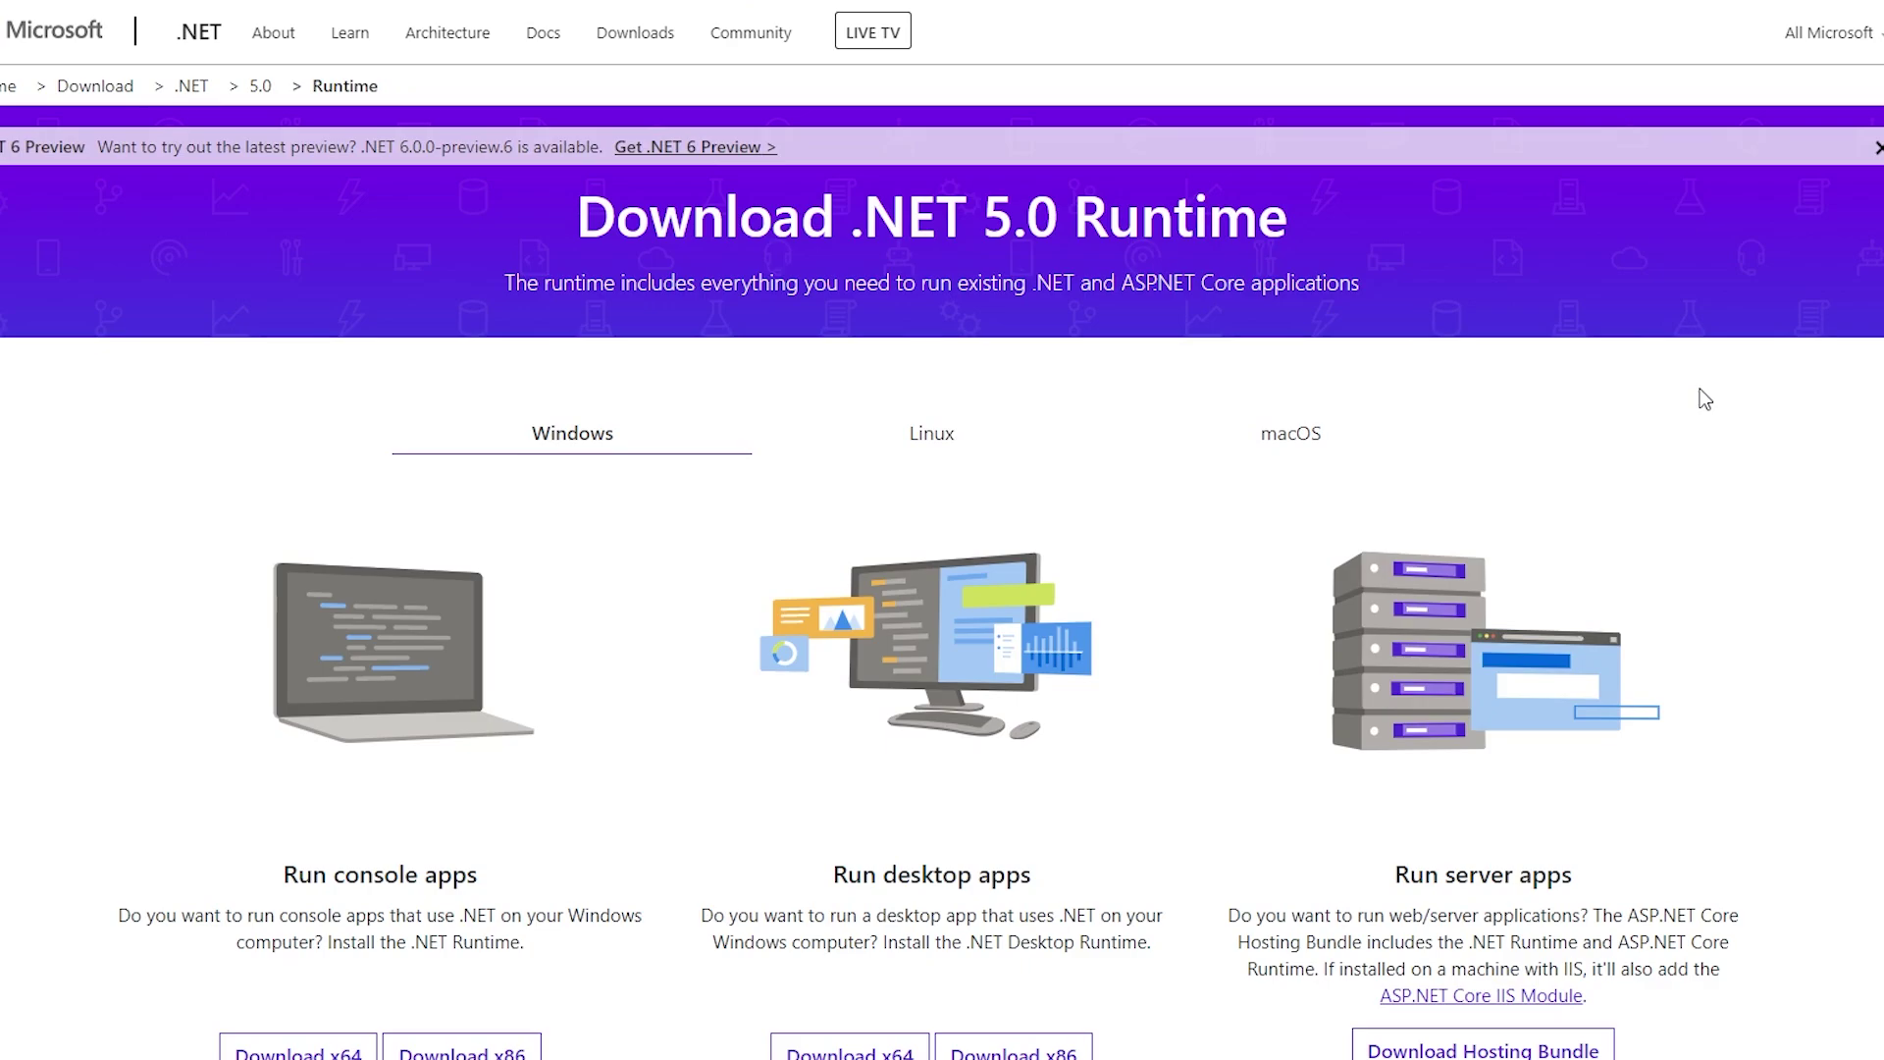
Download the x64 installer under Run desktop apps on the .NET 5.0 Runtime page.
scroll(1662, 408, down, 2)
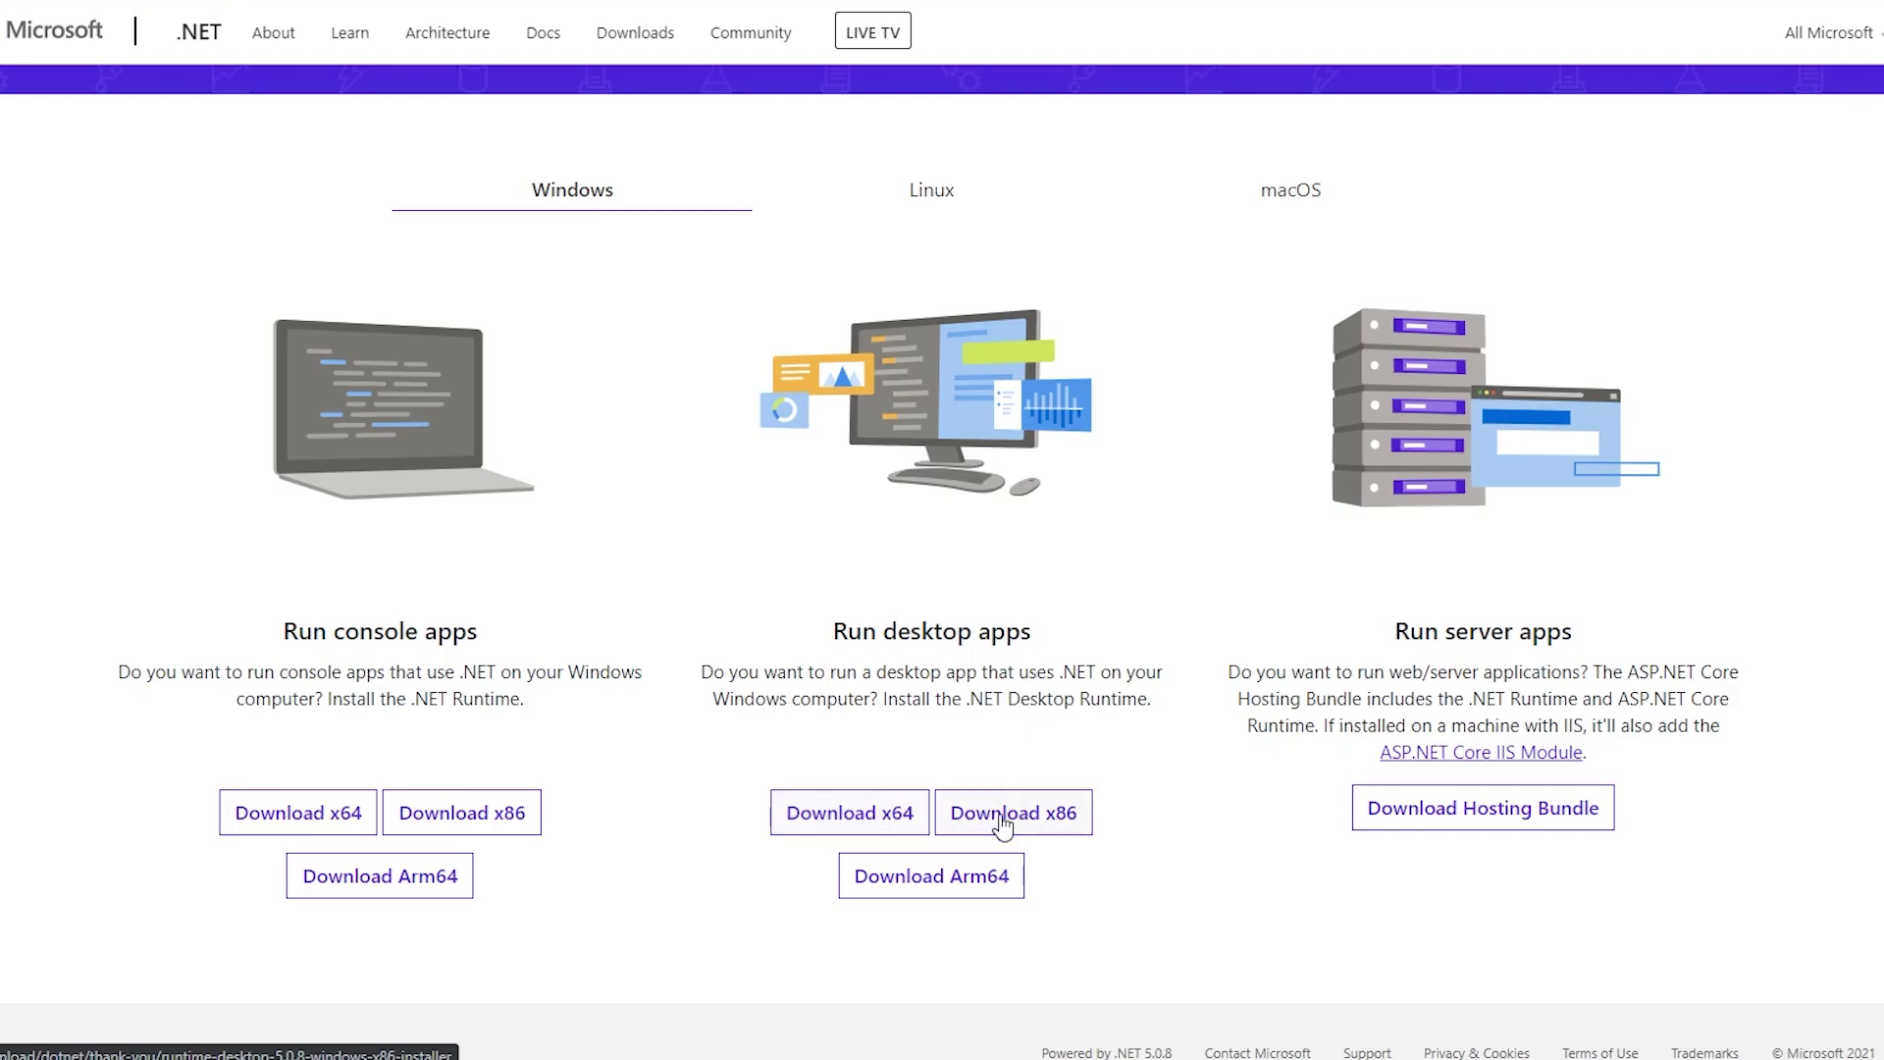
click(856, 819)
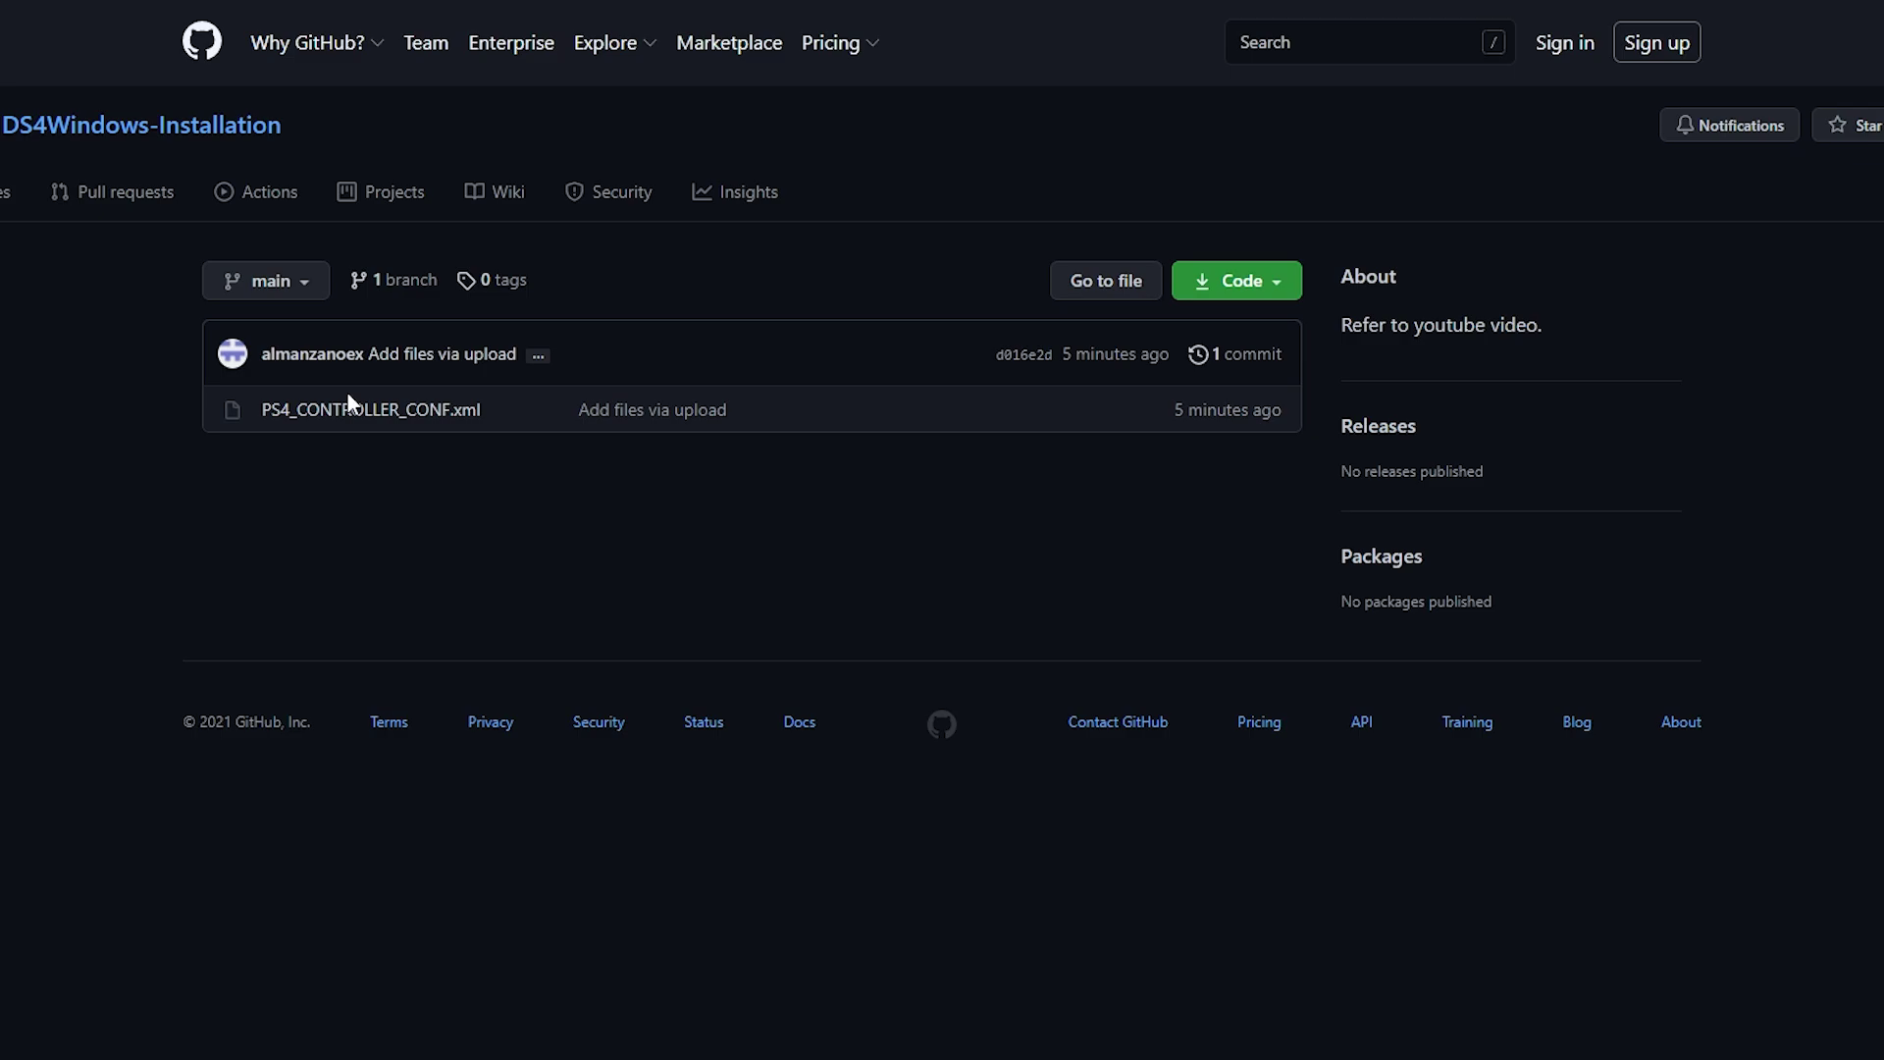
Show the Clone and Download ZIP options for the DS4Windows-Installation repository.
click(1264, 289)
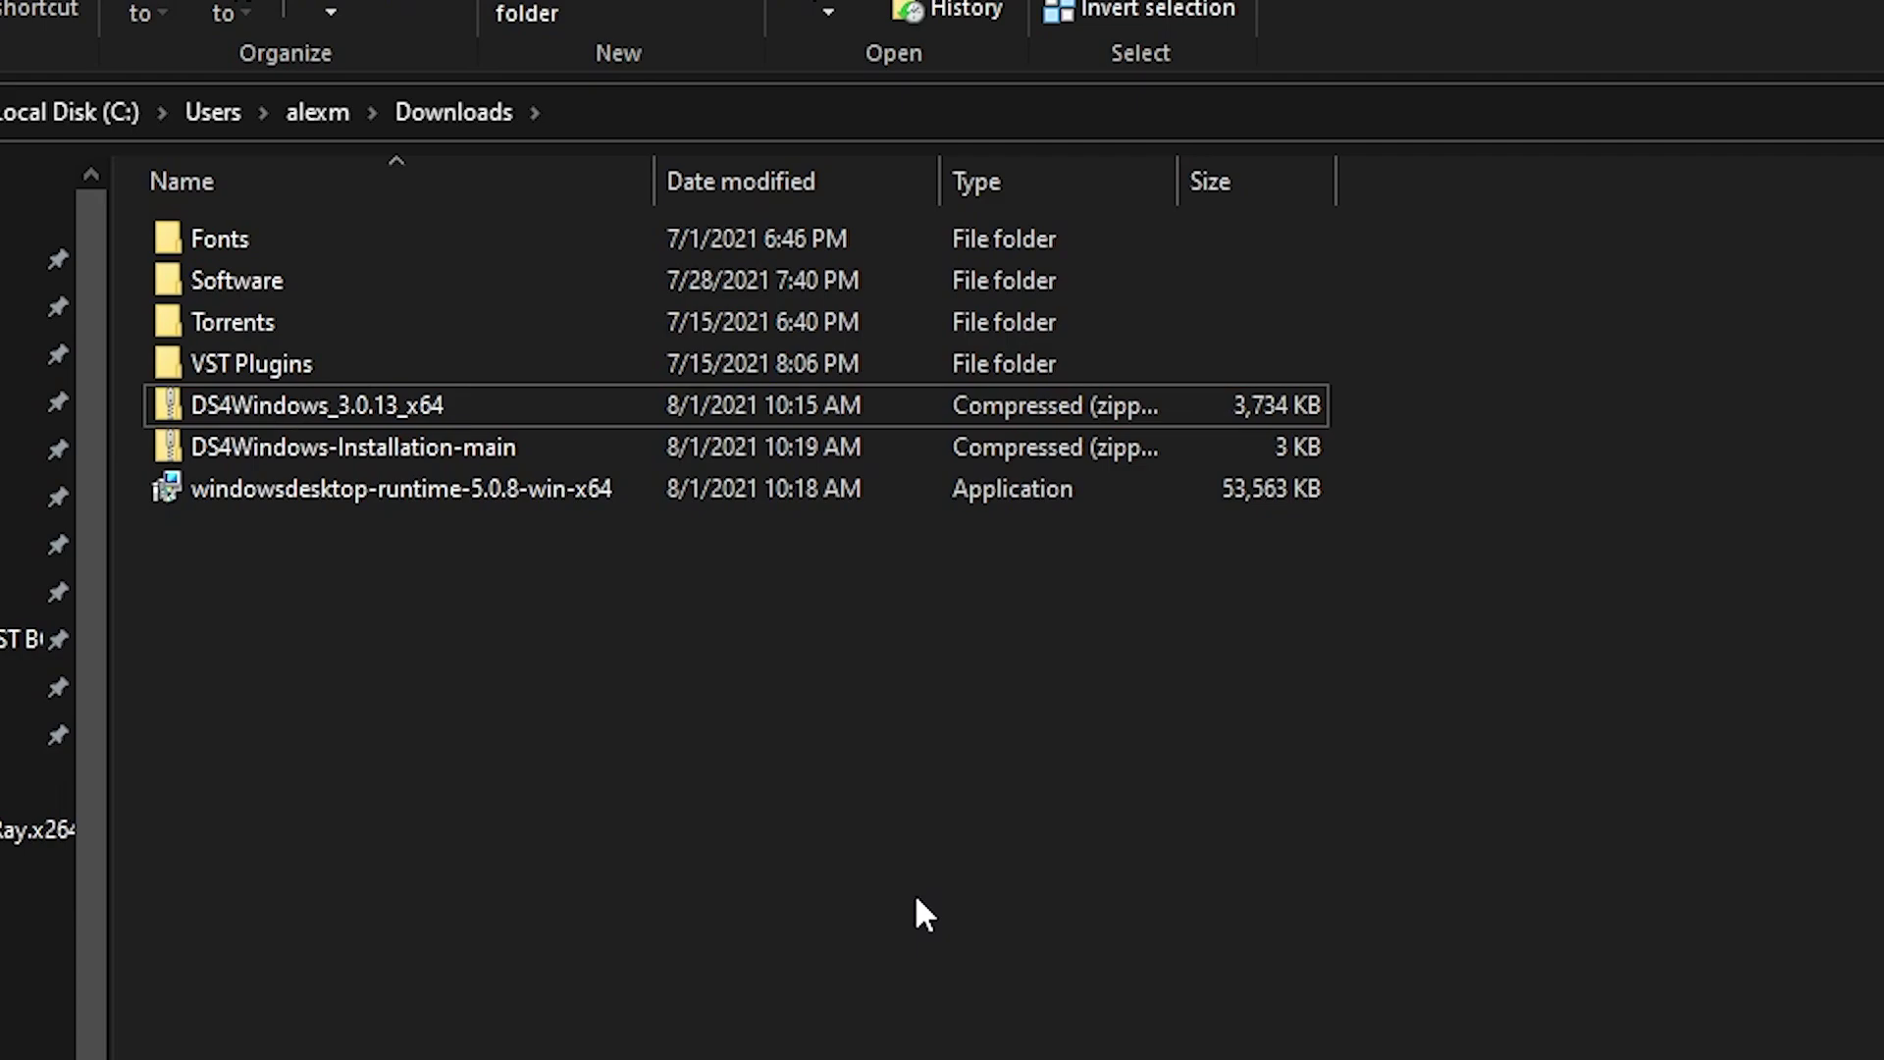
click(537, 496)
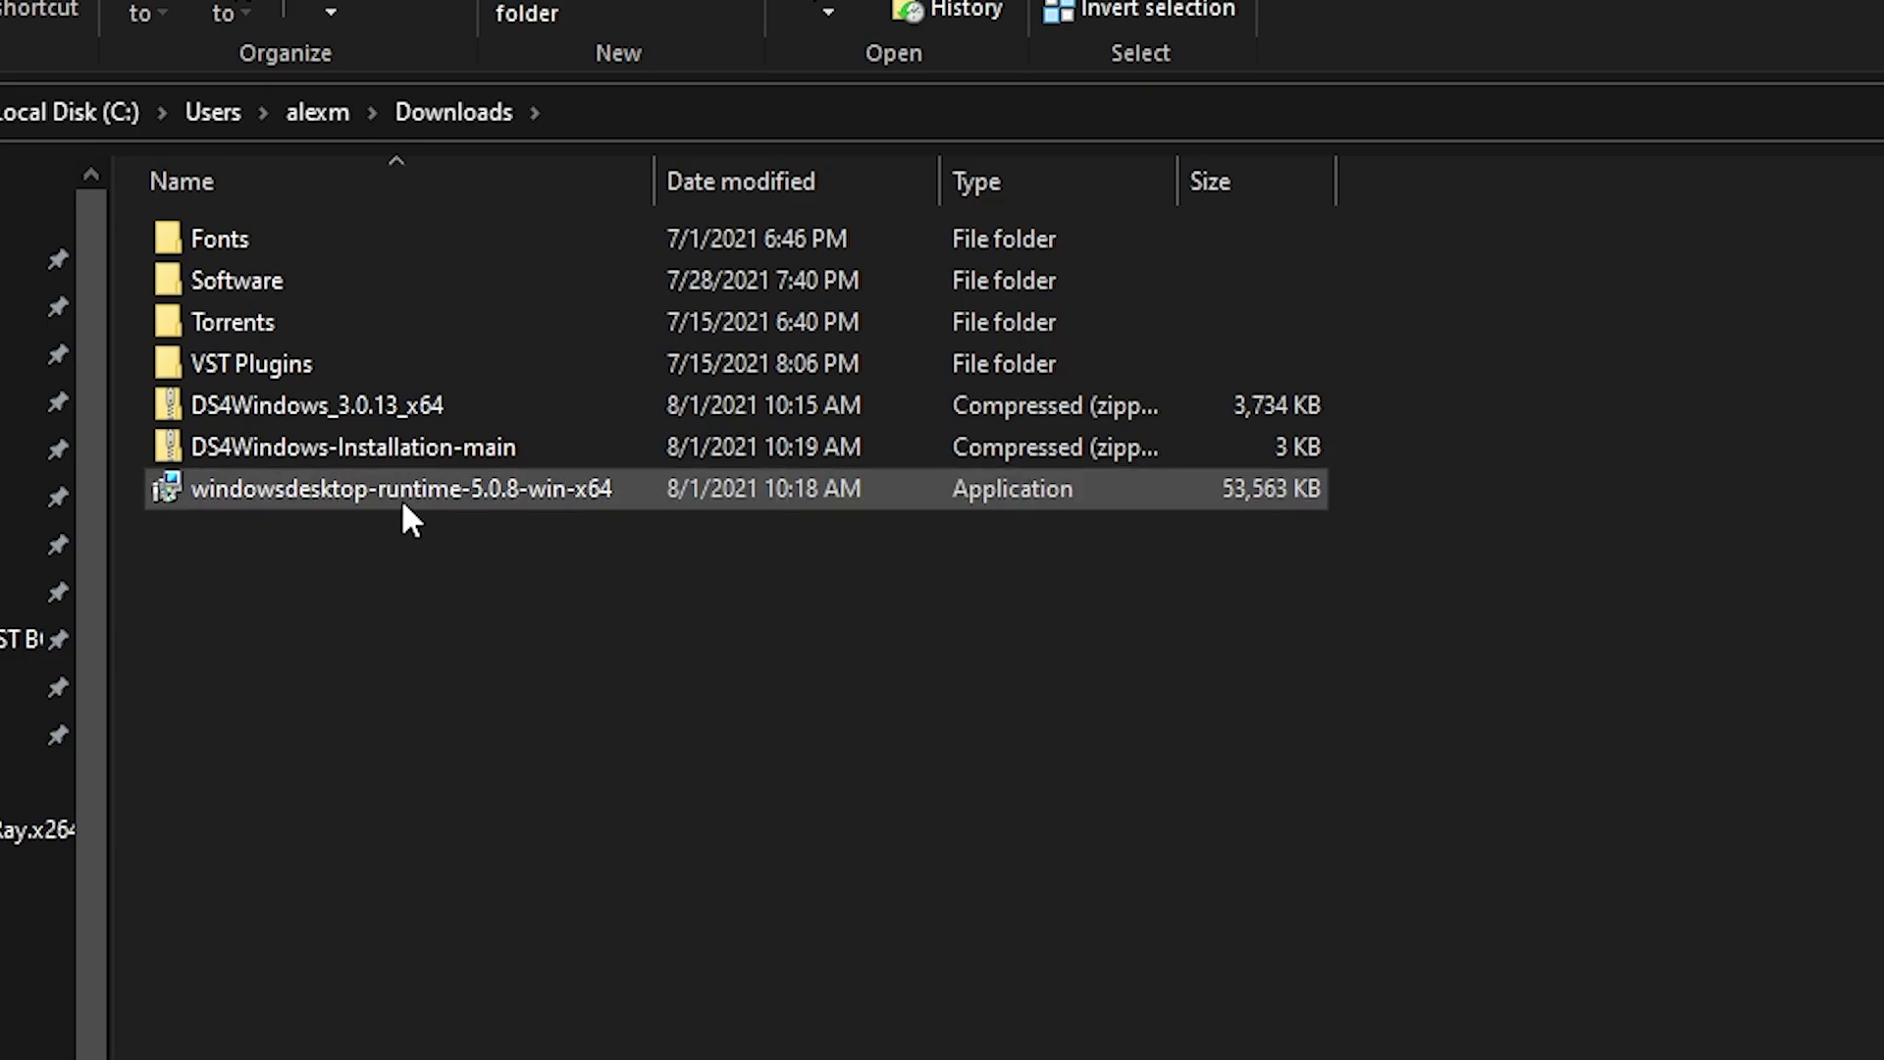
Extract the DS4Windows_3.0.13_x64 zip into Downloads.
click(383, 402)
right_click(379, 396)
click(451, 572)
click(1087, 989)
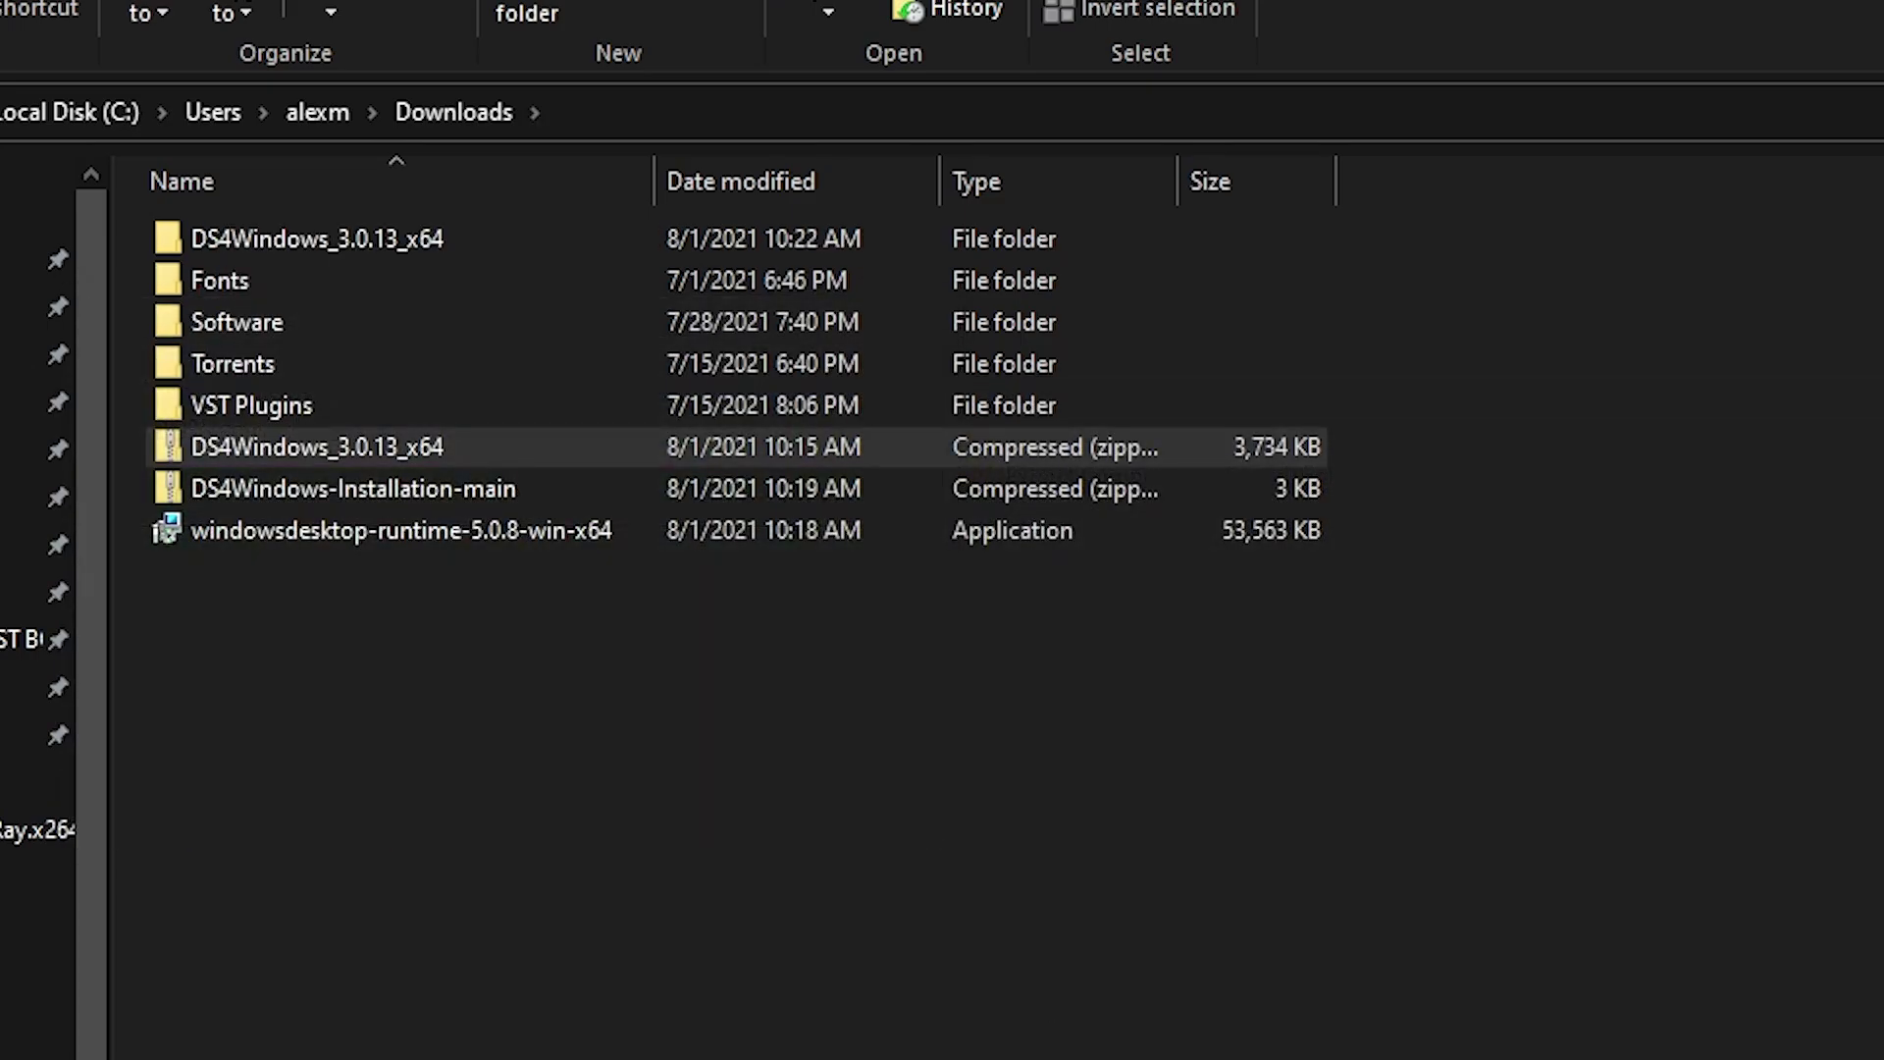
click(1577, 785)
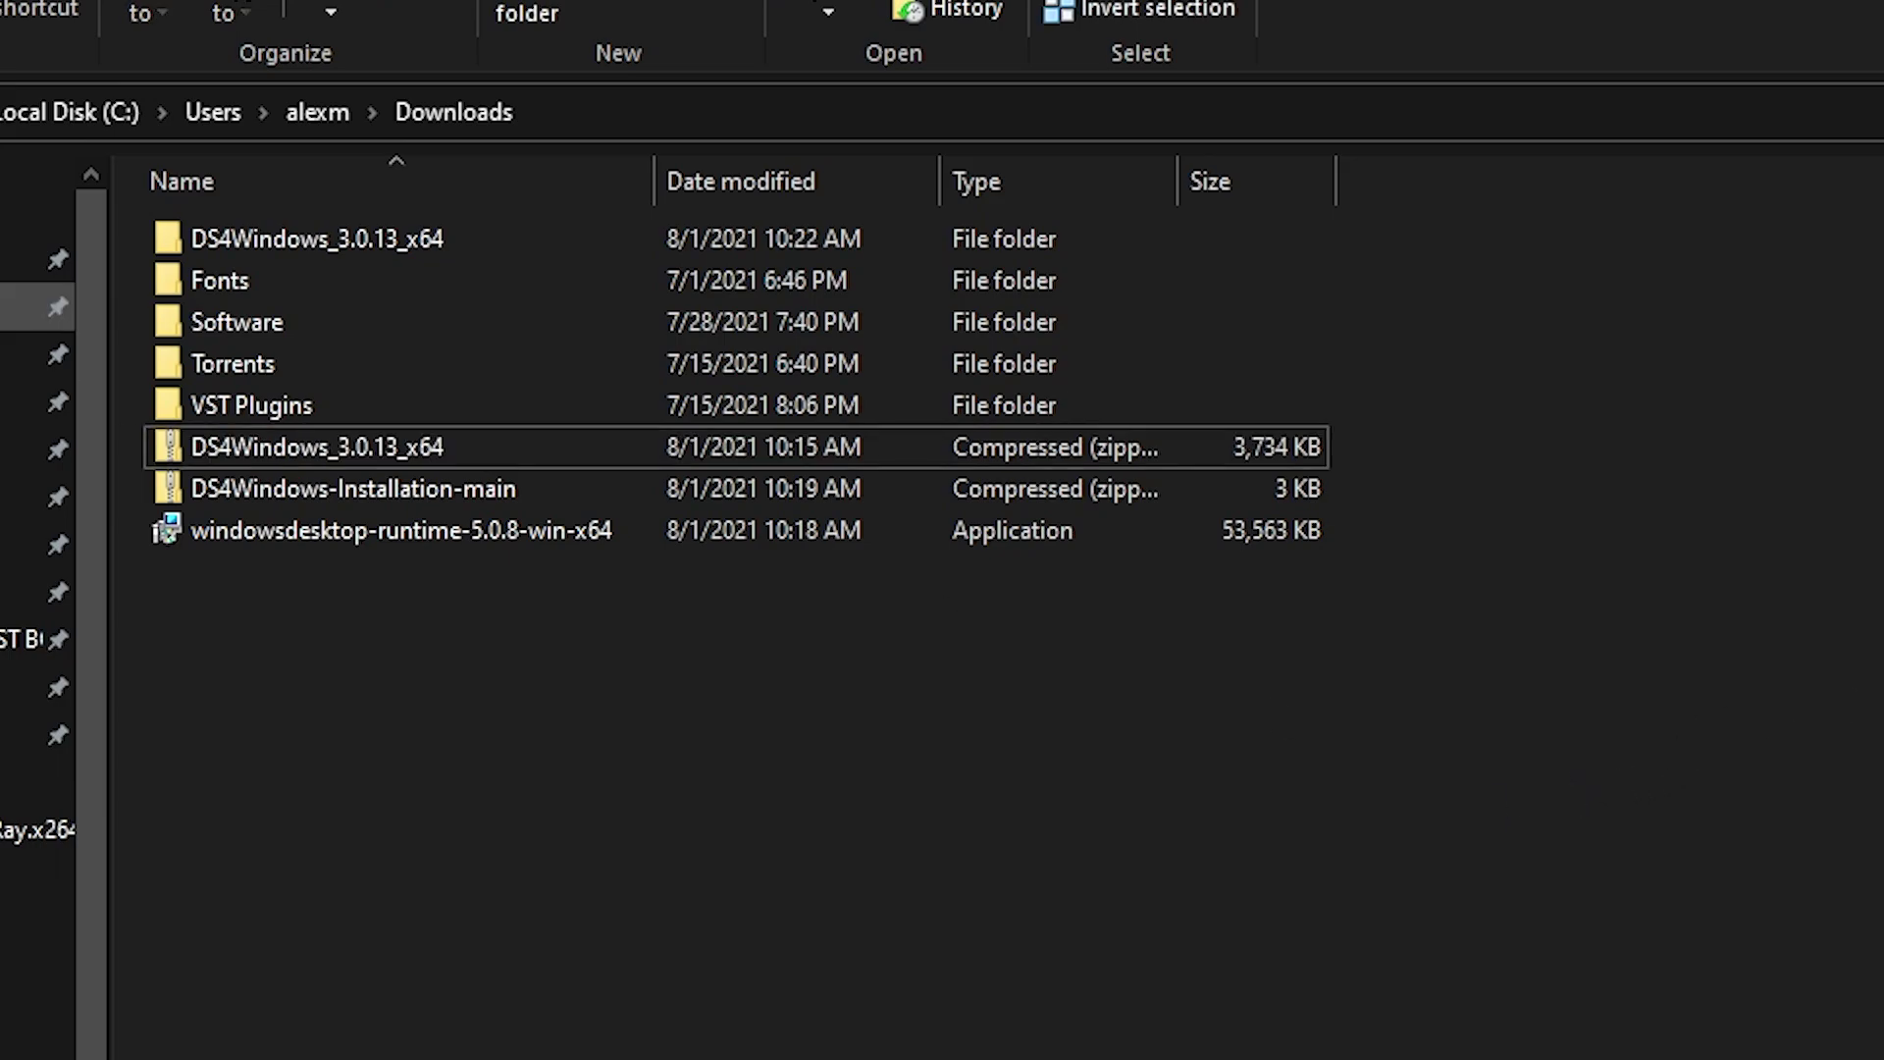
Launch DS4Windows.exe from the extracted DS4Windows_3.0.13_x64\DS4Windows folder.
click(310, 250)
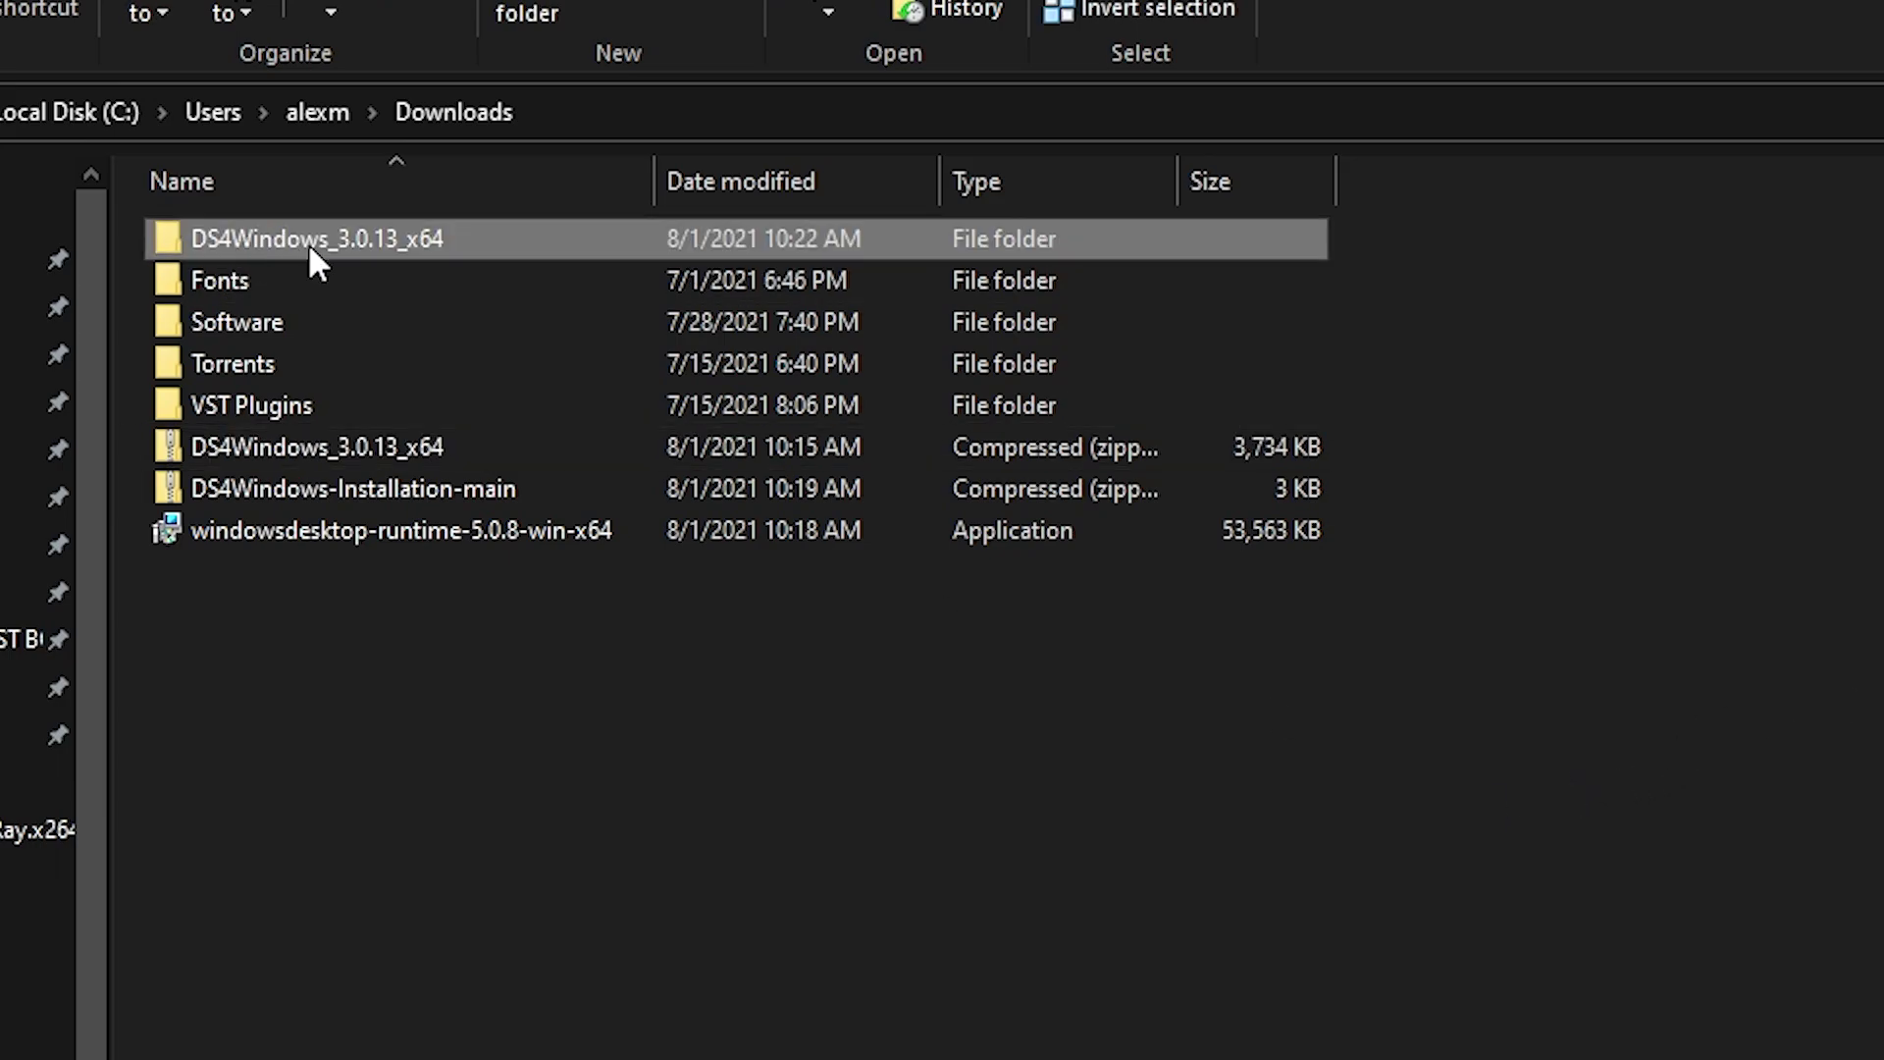
double_click(308, 243)
double_click(308, 244)
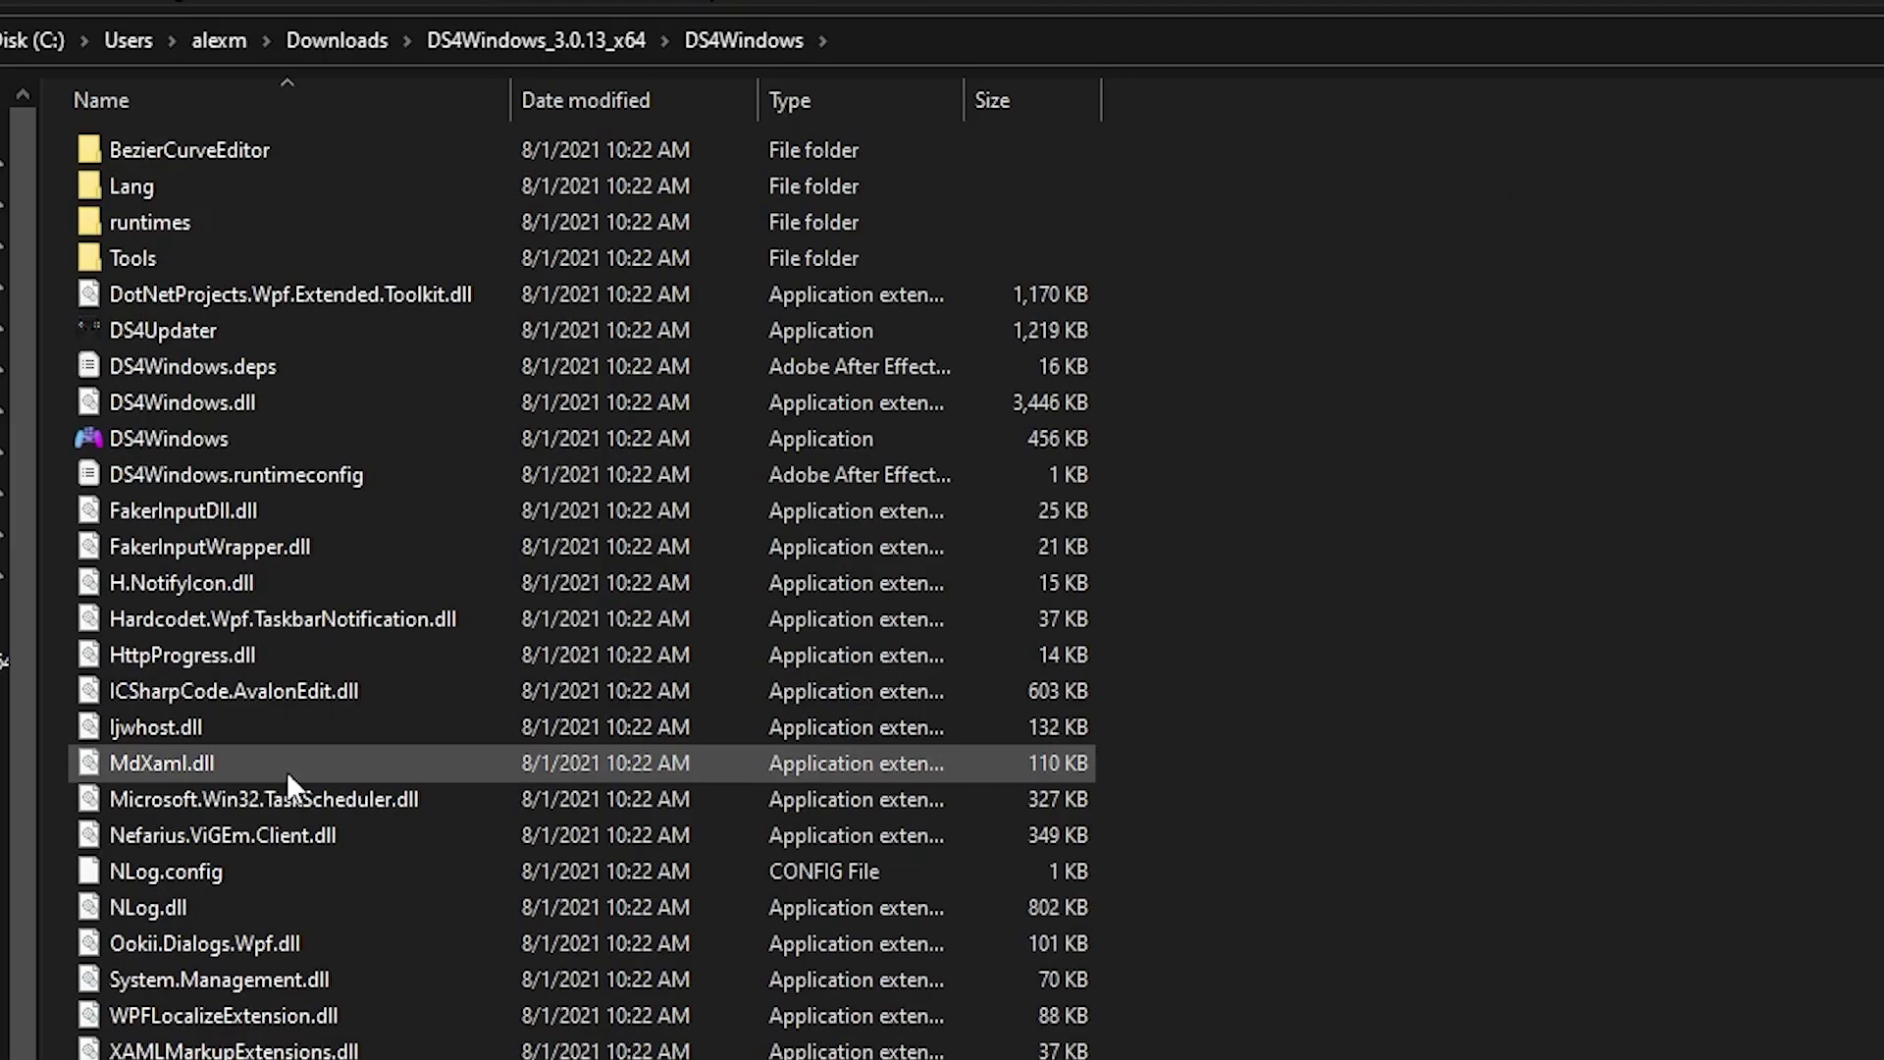
click(353, 452)
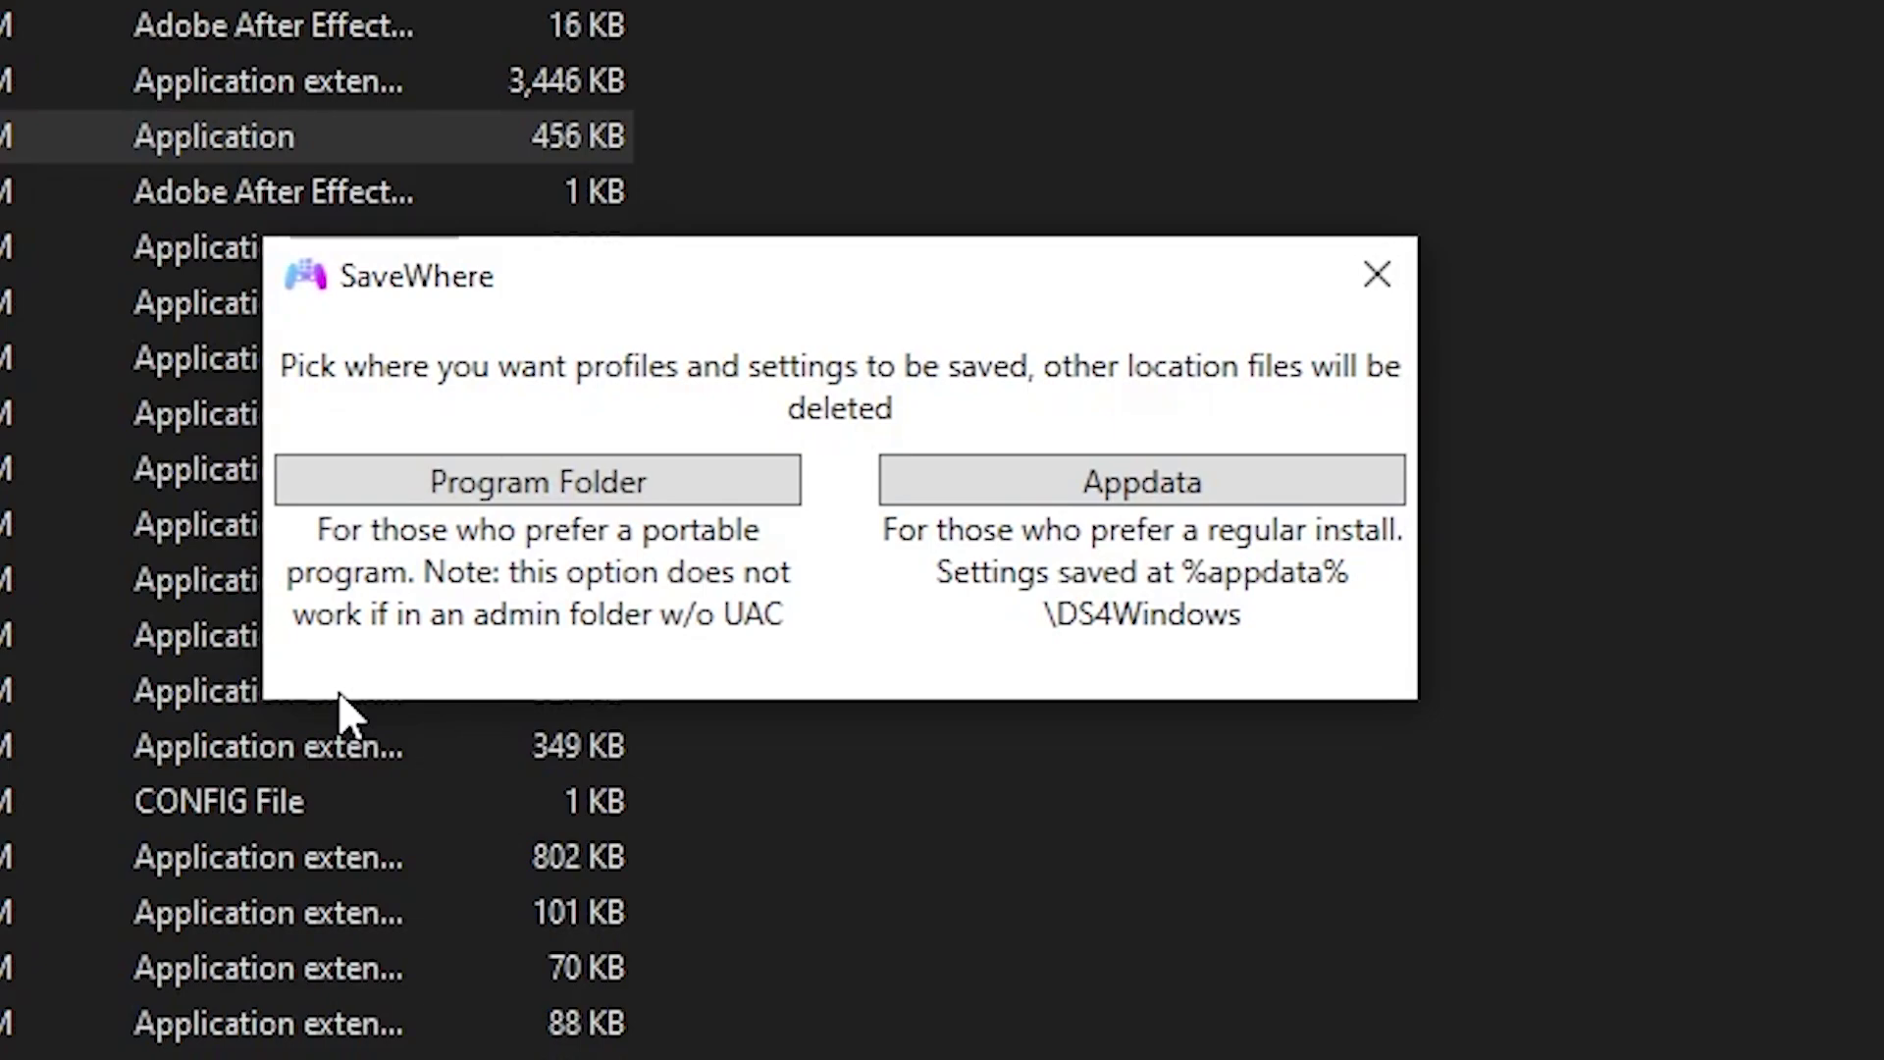
Store settings in the Program Folder and install the ViGEmBus driver, accepting its license.
click(494, 495)
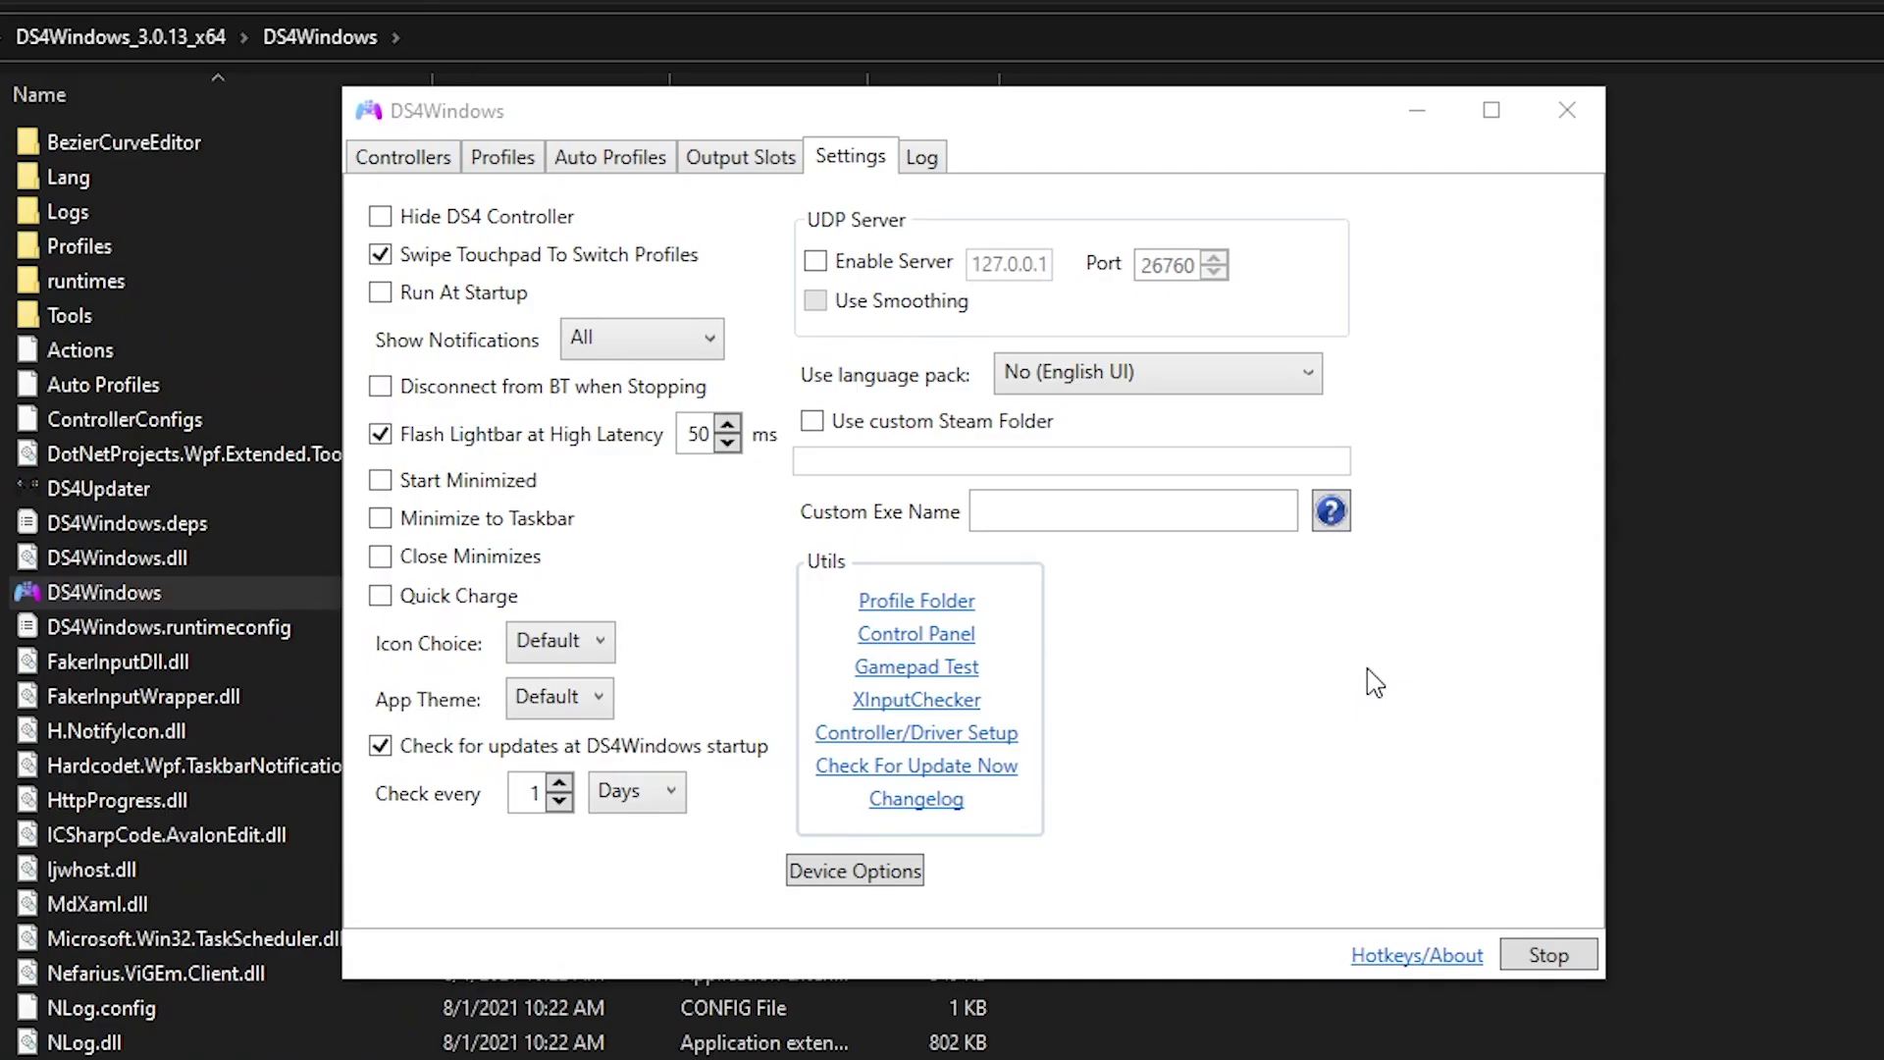
click(923, 736)
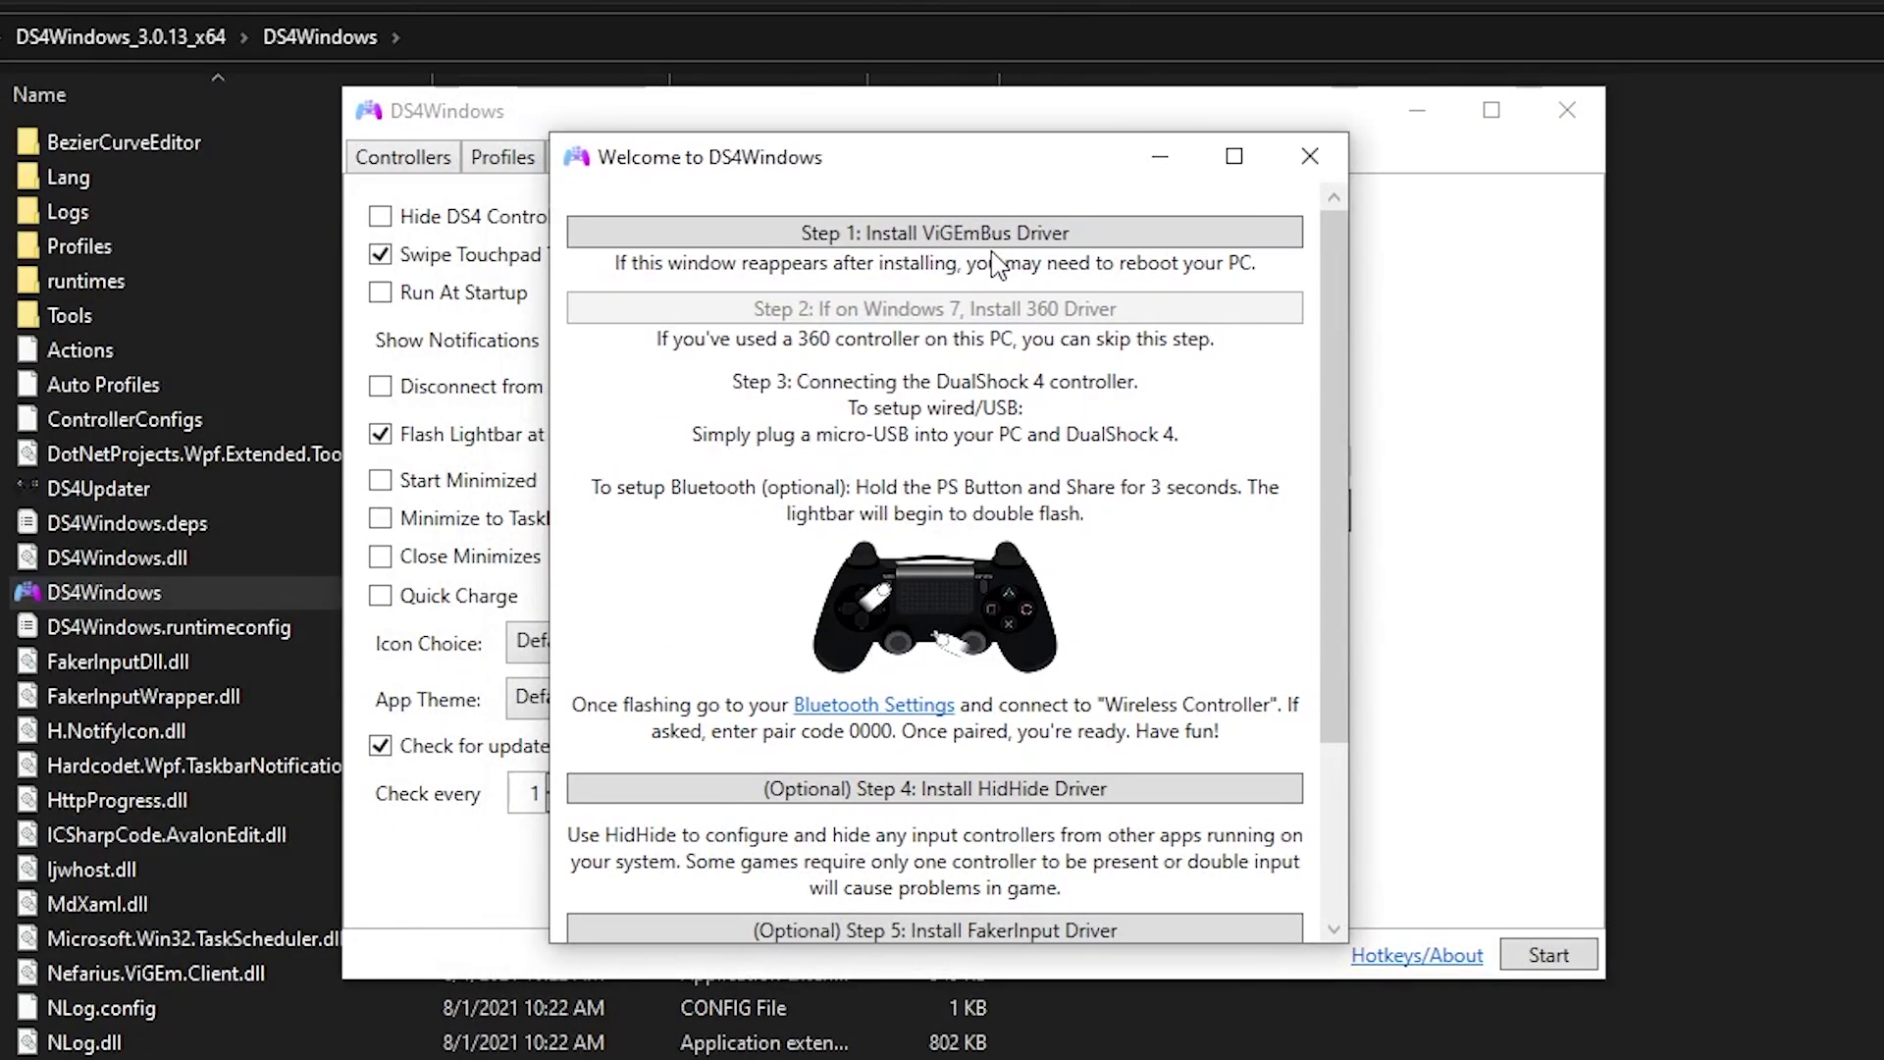
click(995, 236)
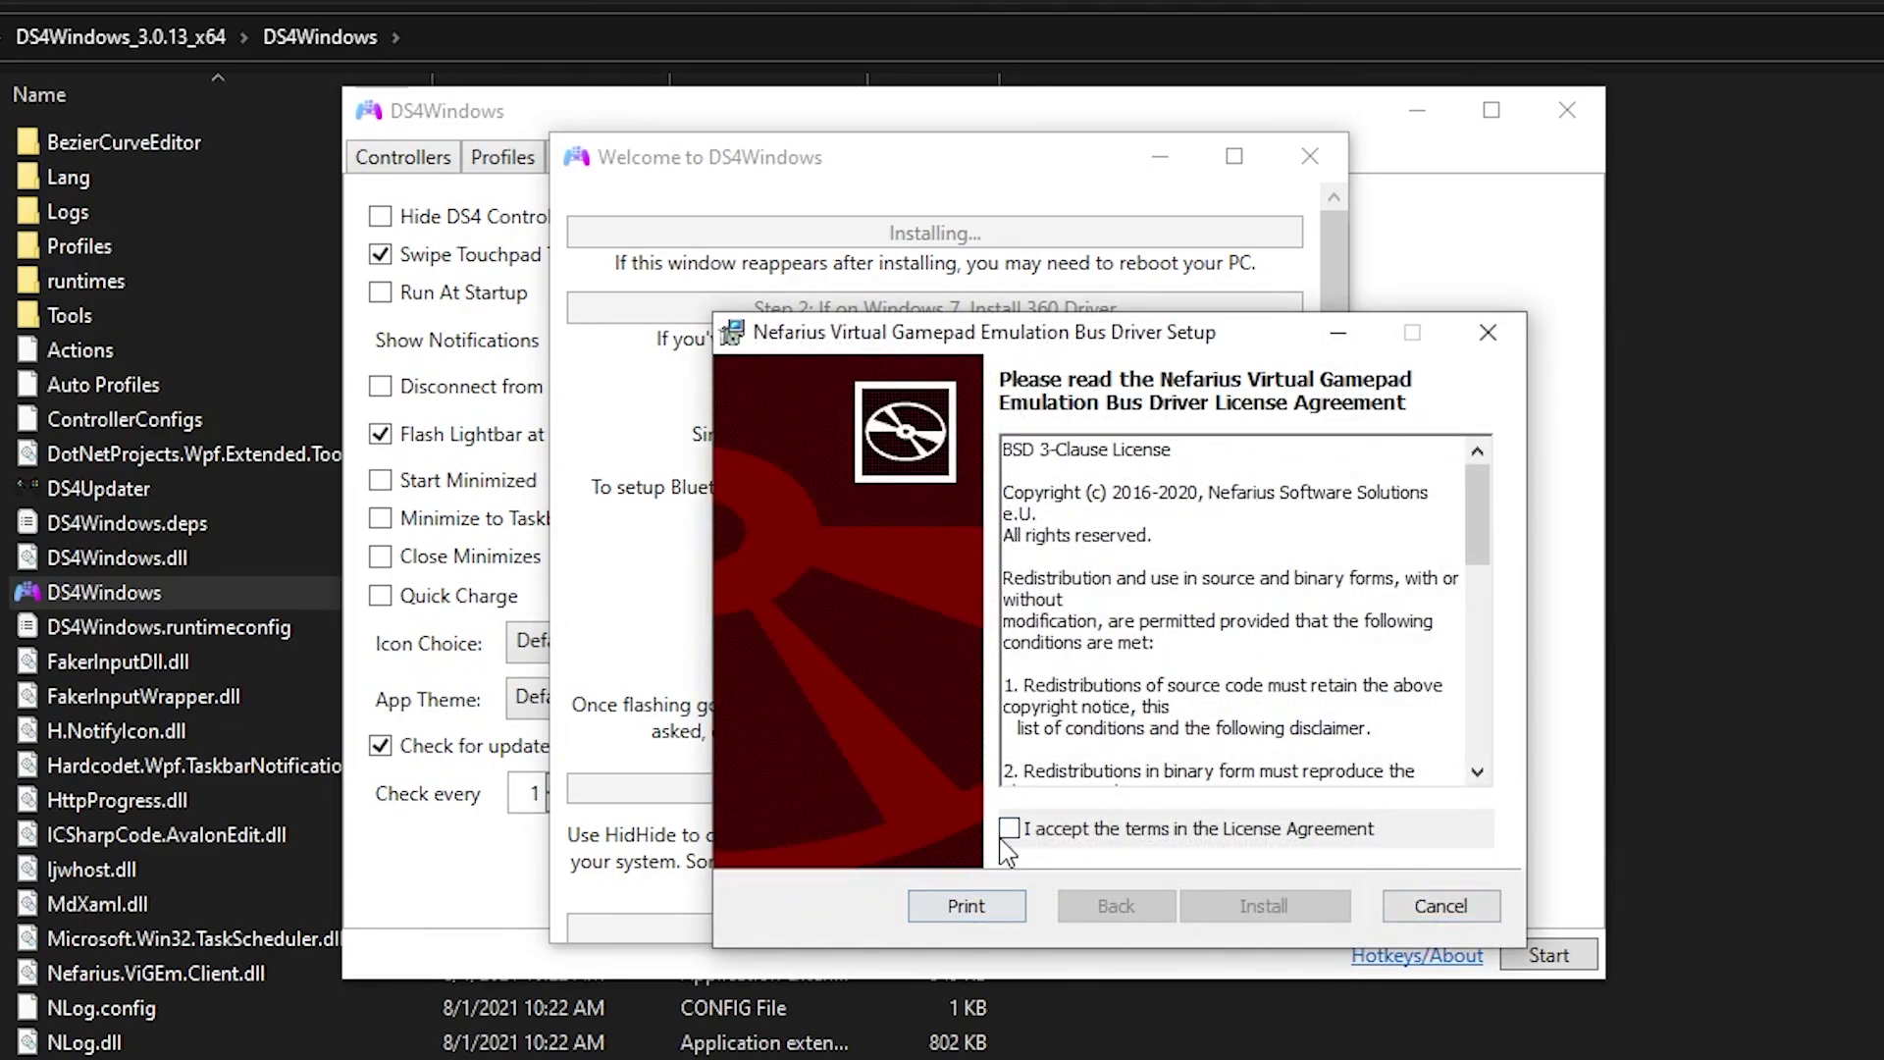
click(1009, 827)
click(1276, 907)
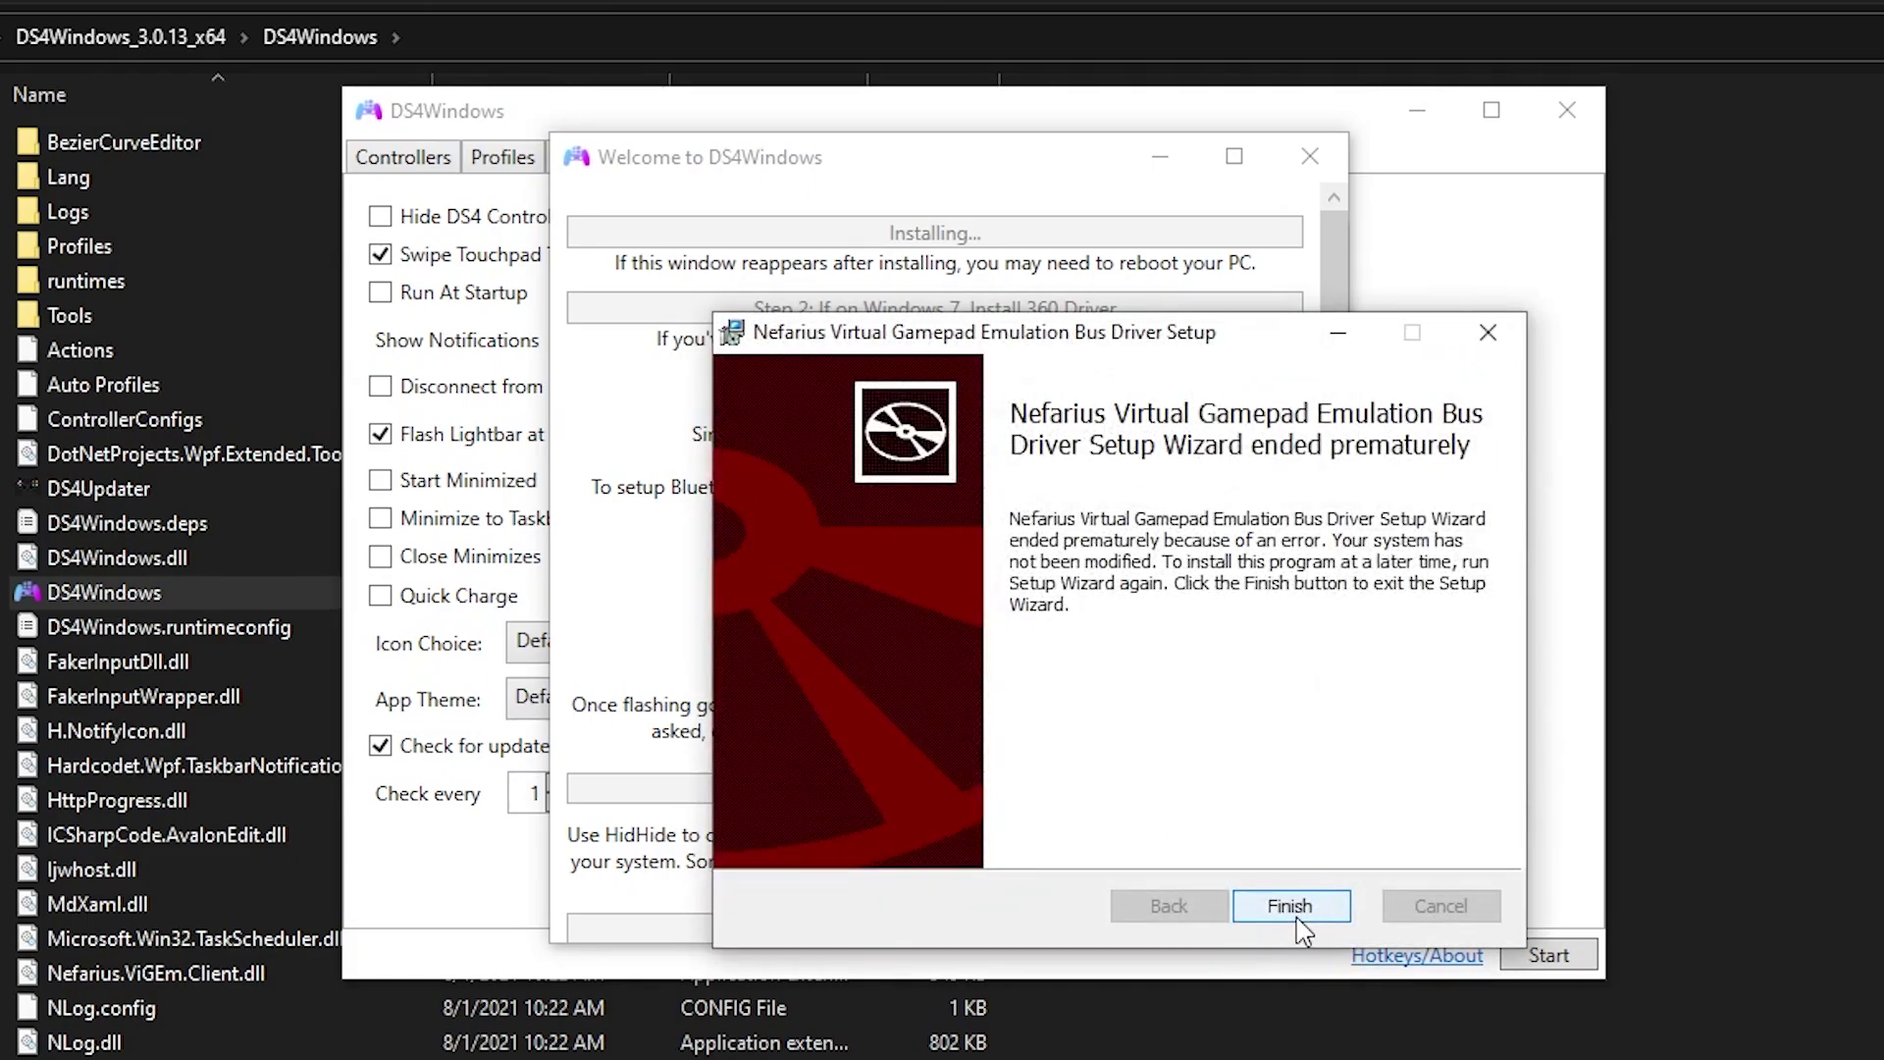
click(1286, 912)
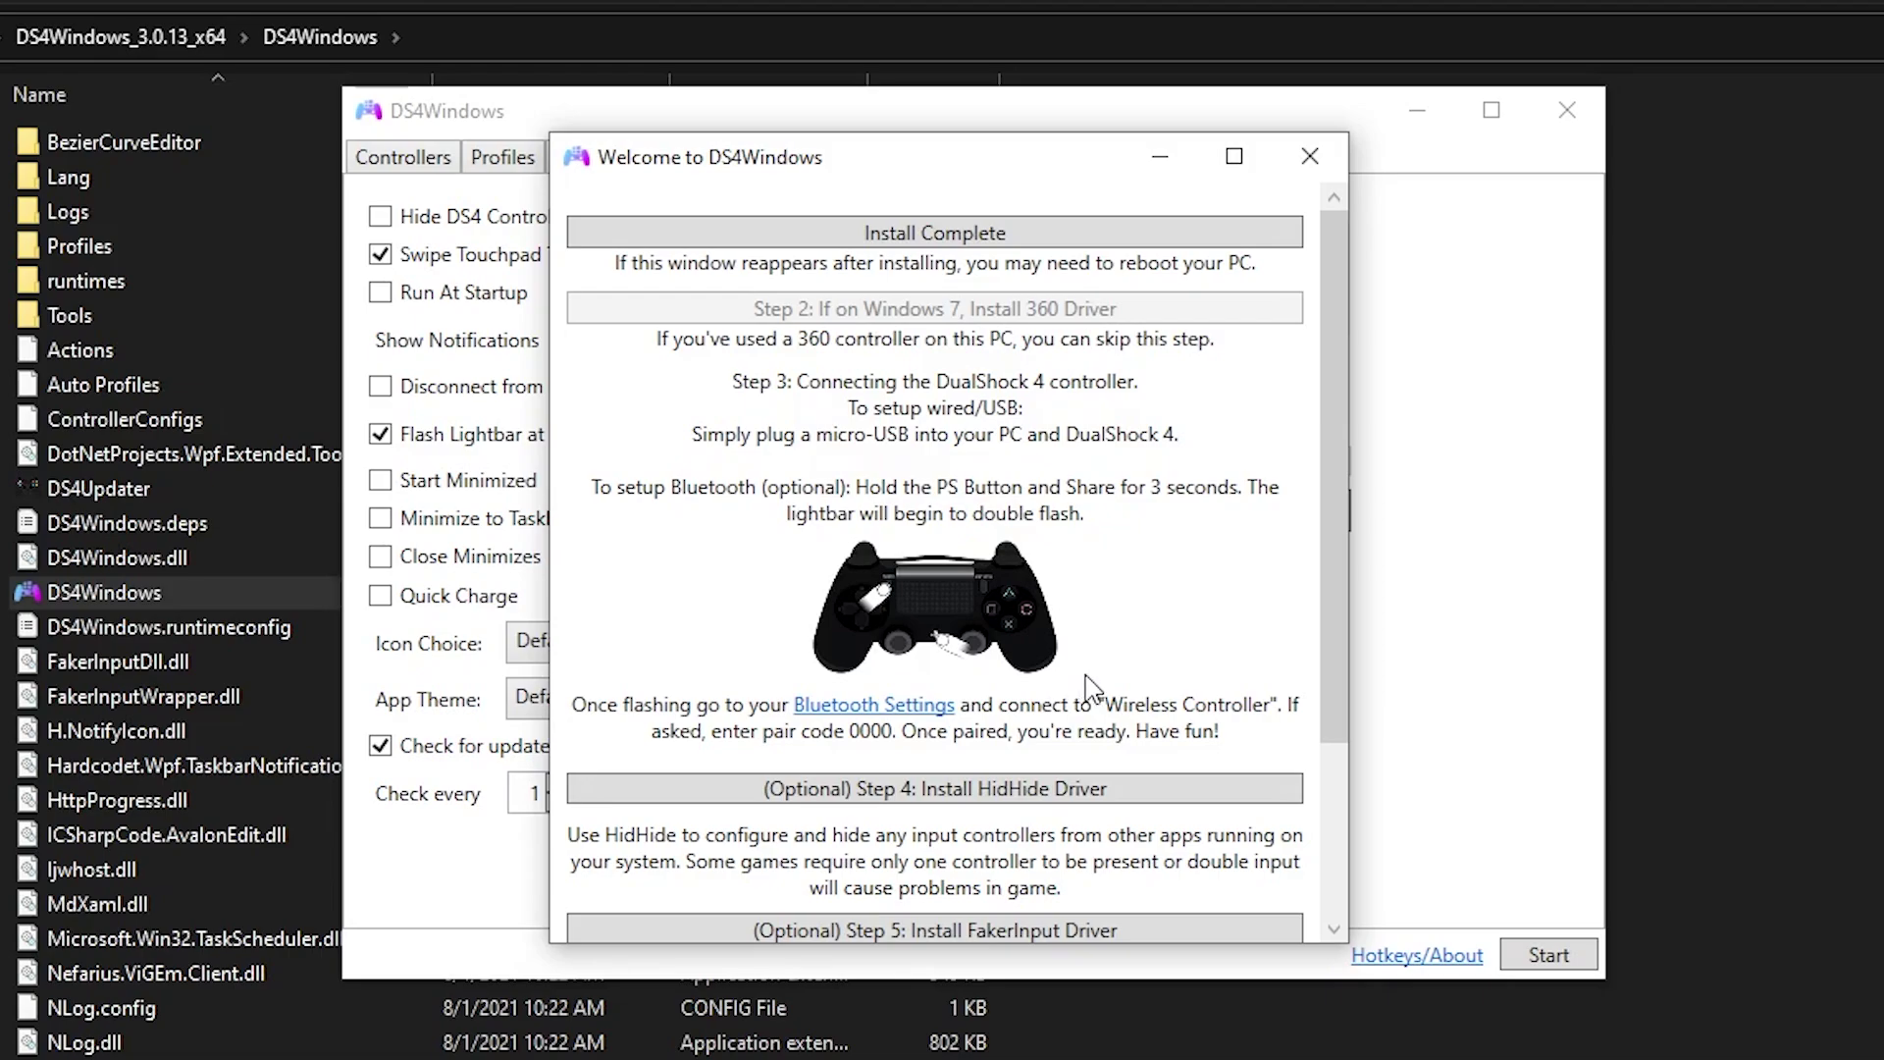
scroll(1187, 726, down, 5)
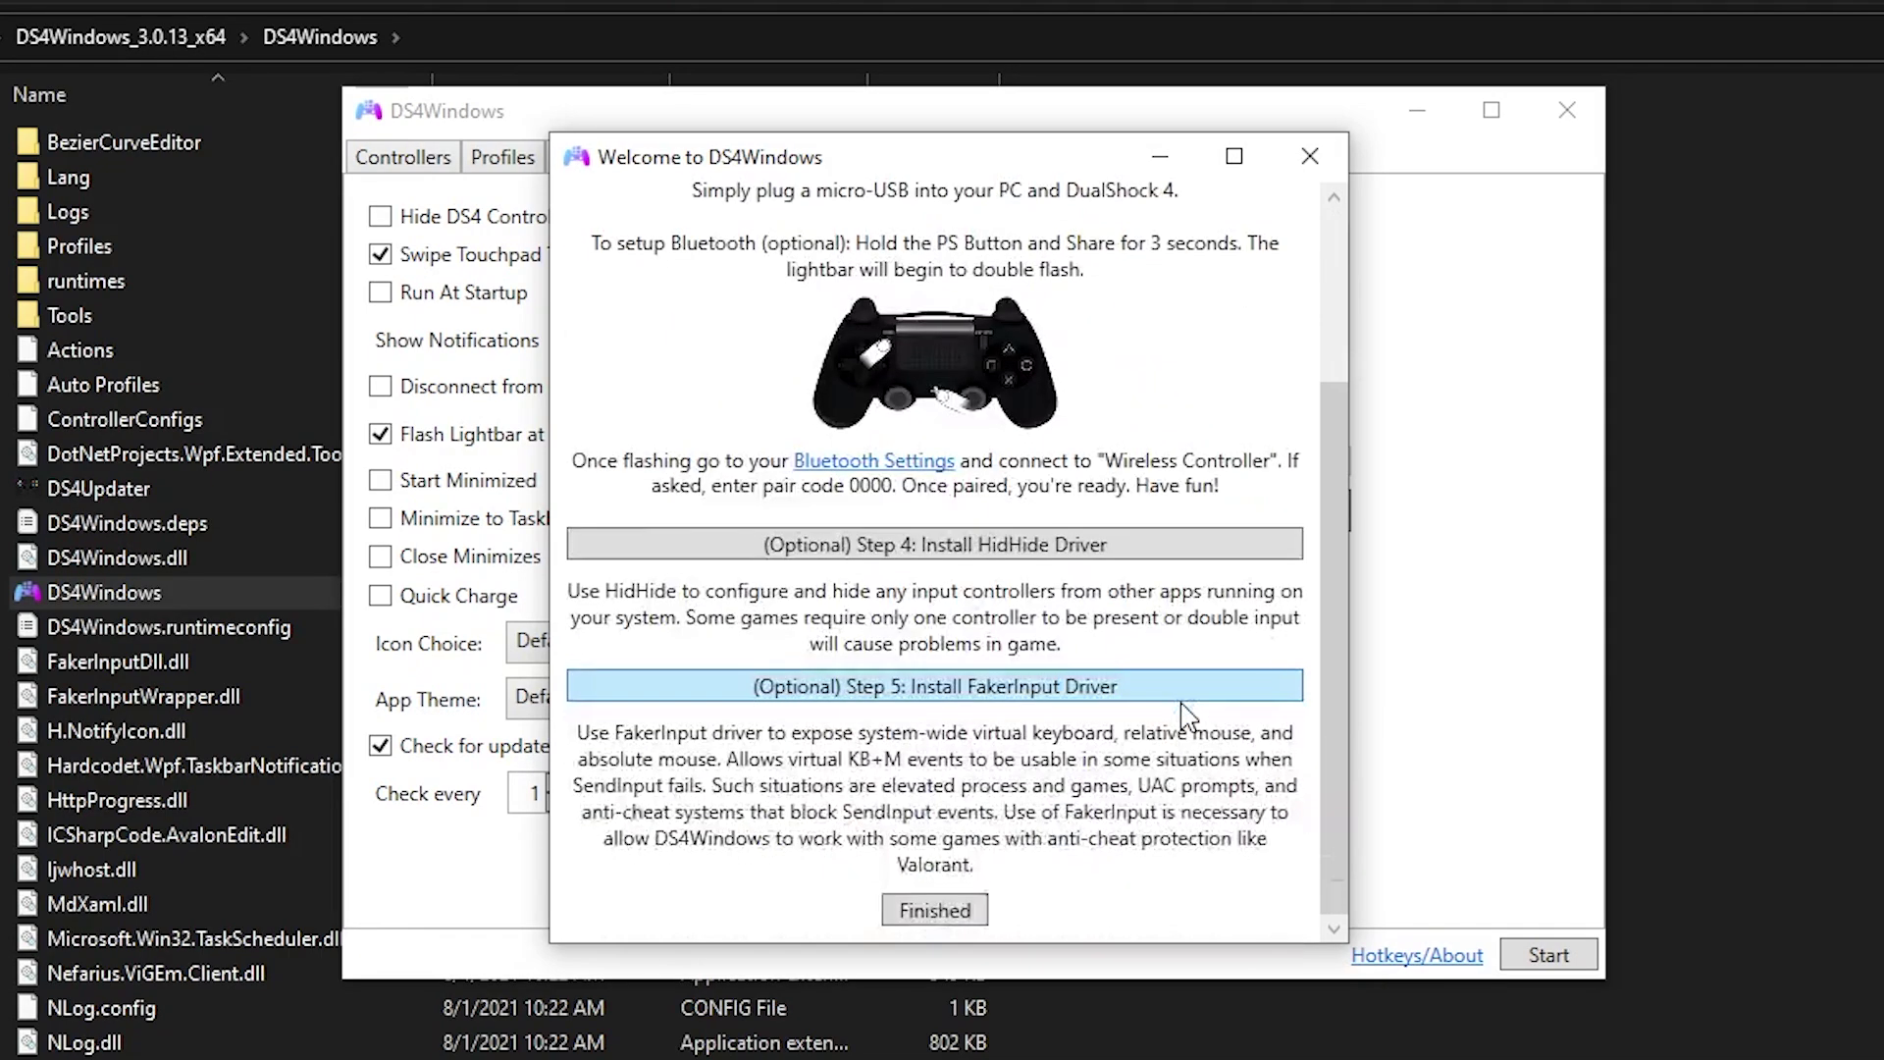
click(917, 910)
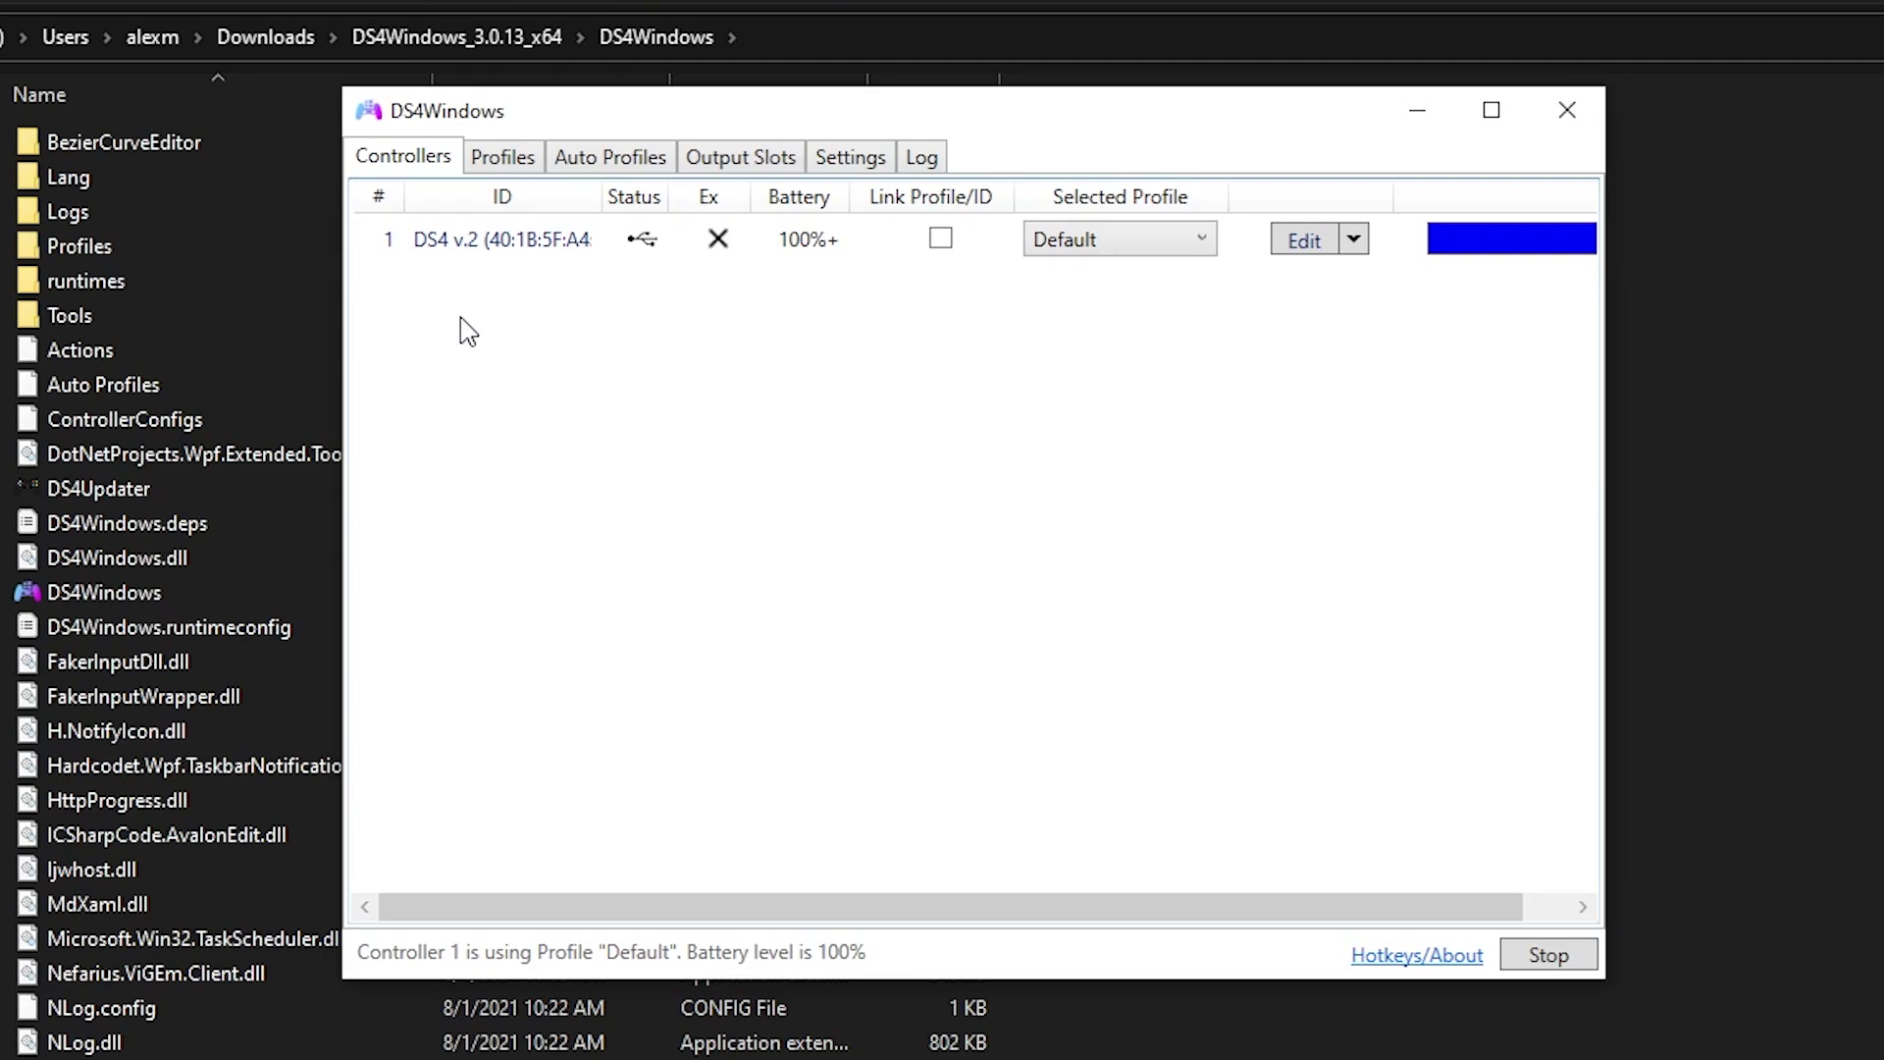
Extract DS4Windows-Installation-main.zip in Downloads and copy its PS4_CONTROLLER_CONF file.
click(1567, 110)
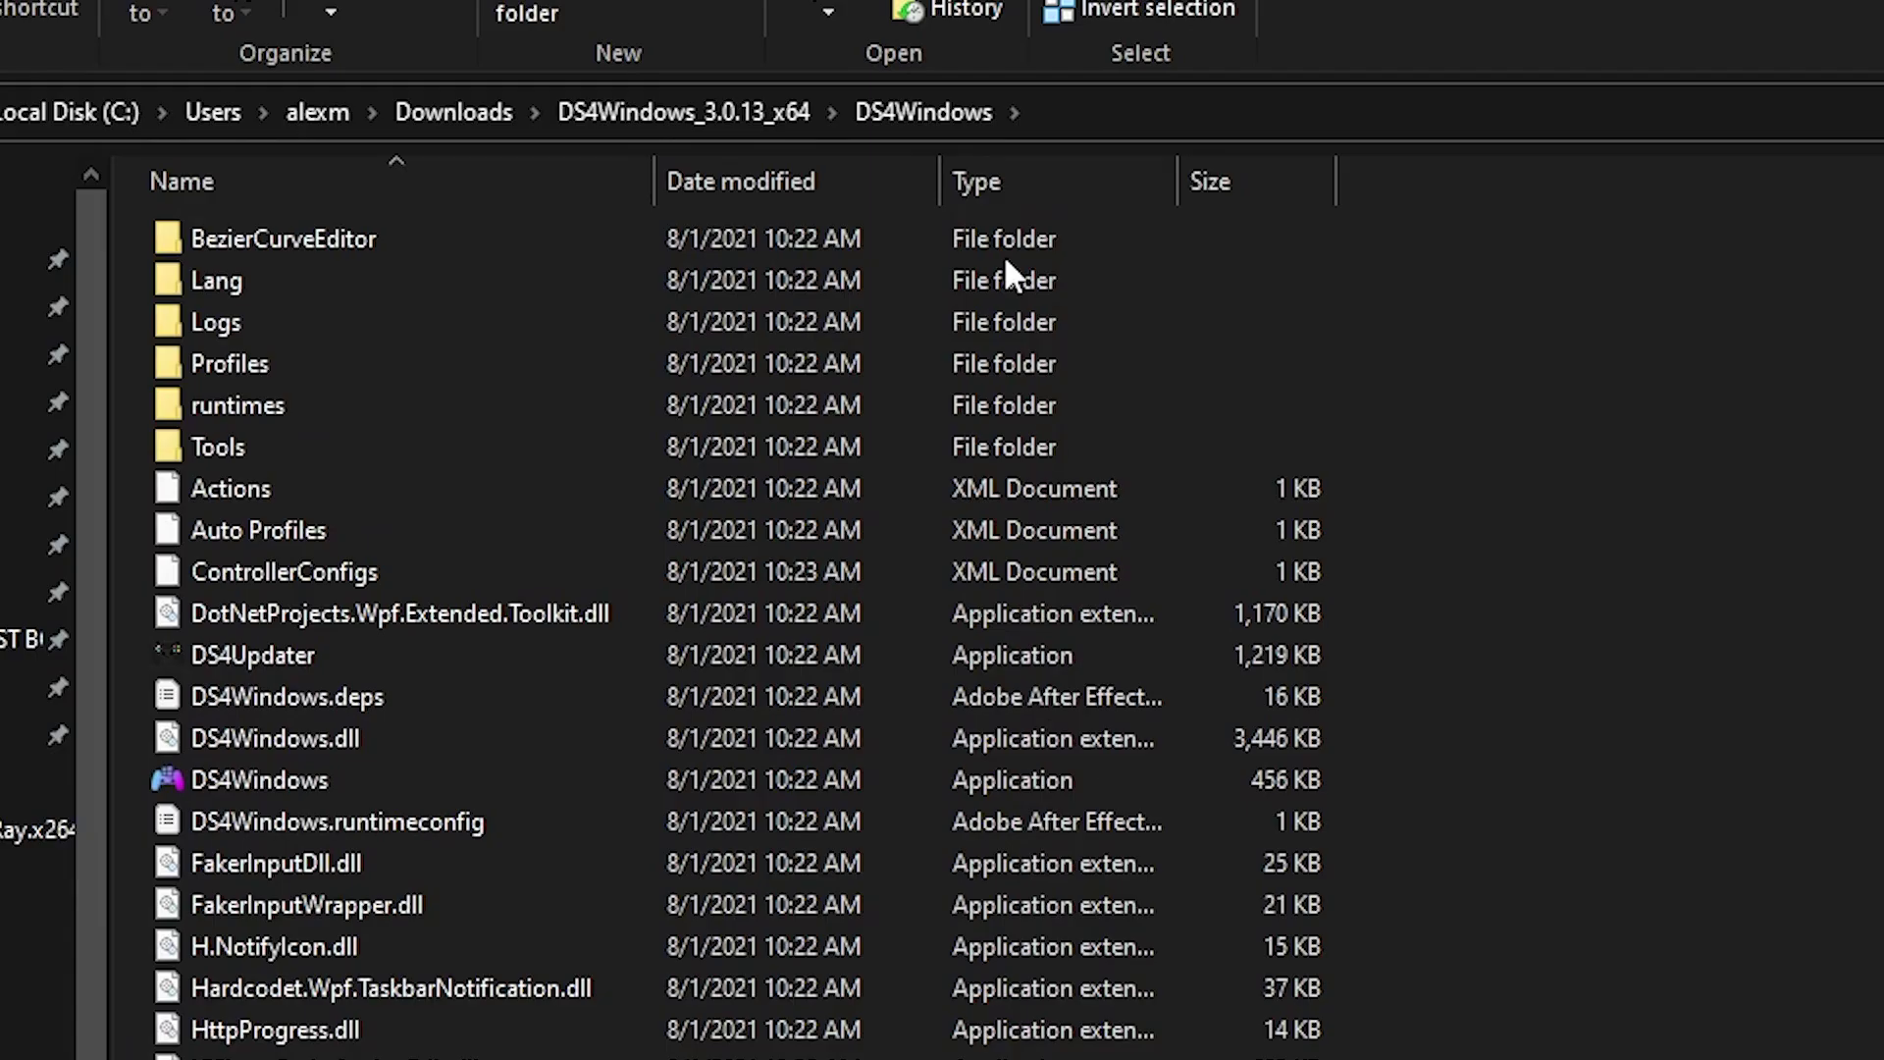
click(441, 113)
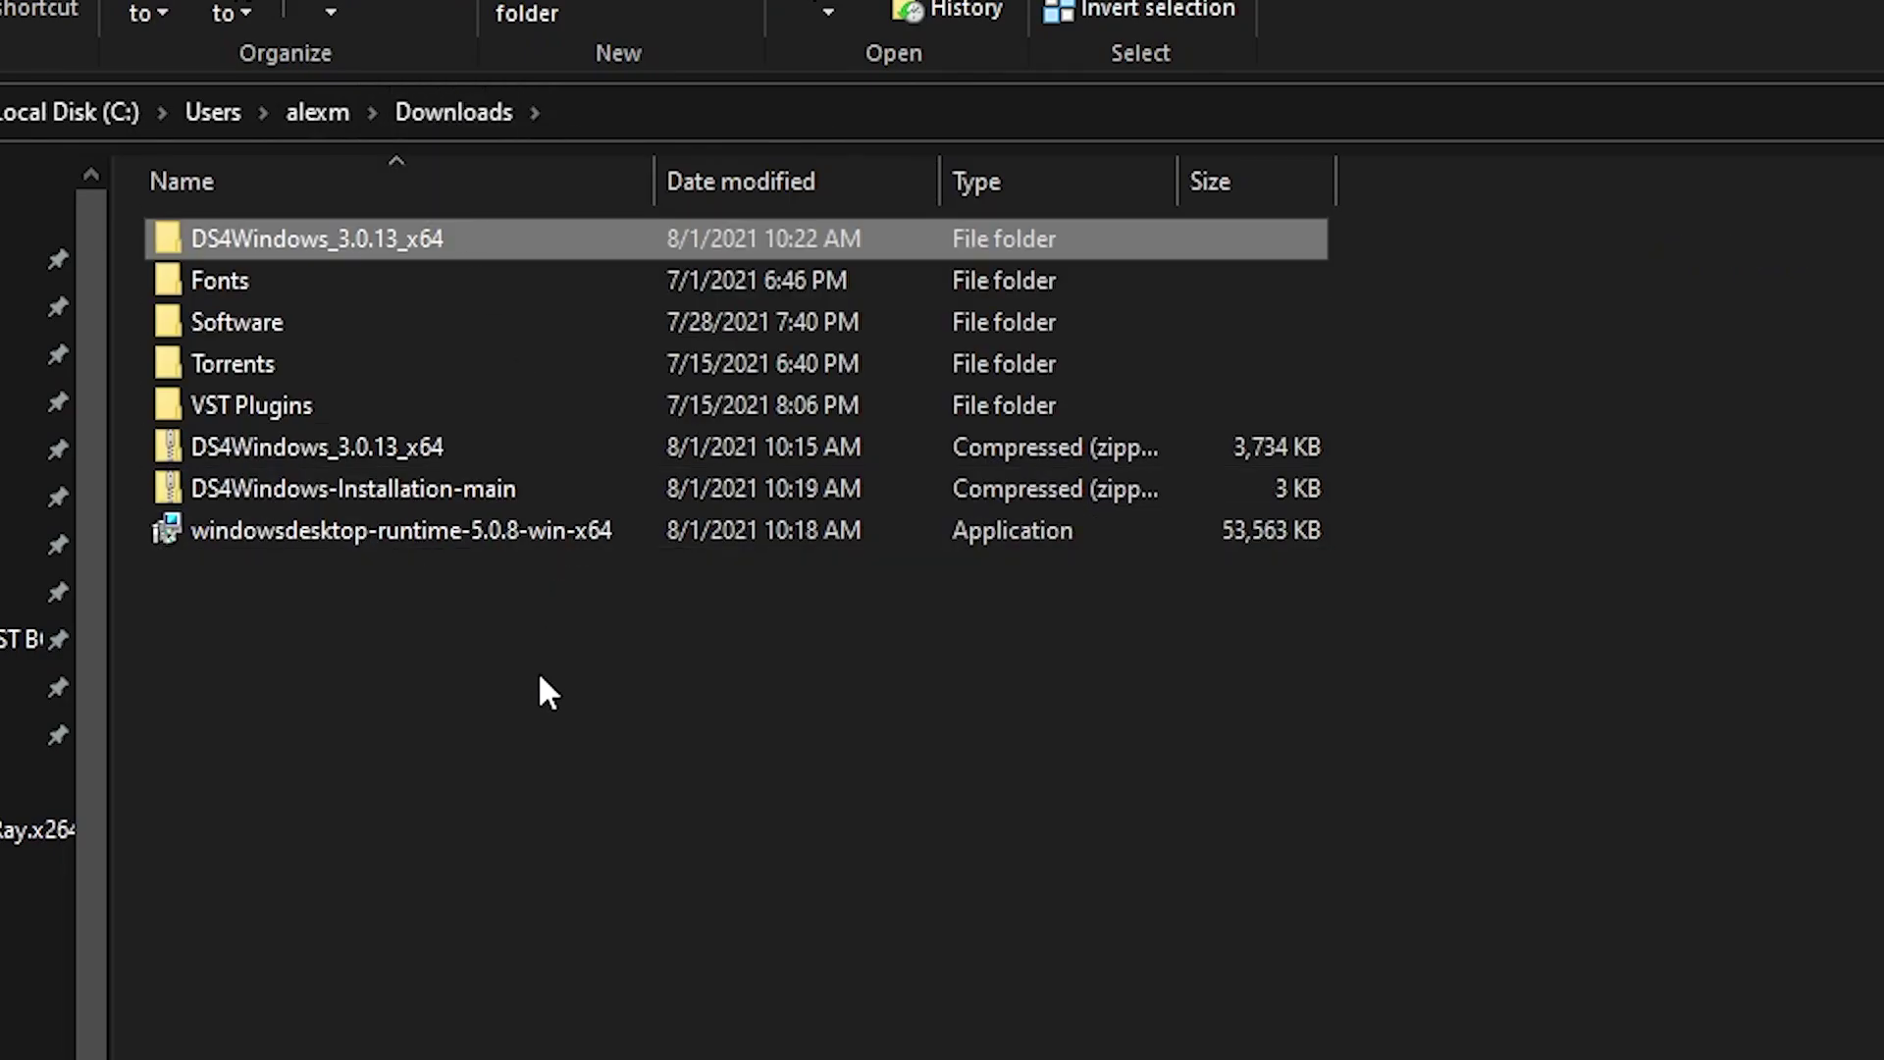
click(365, 487)
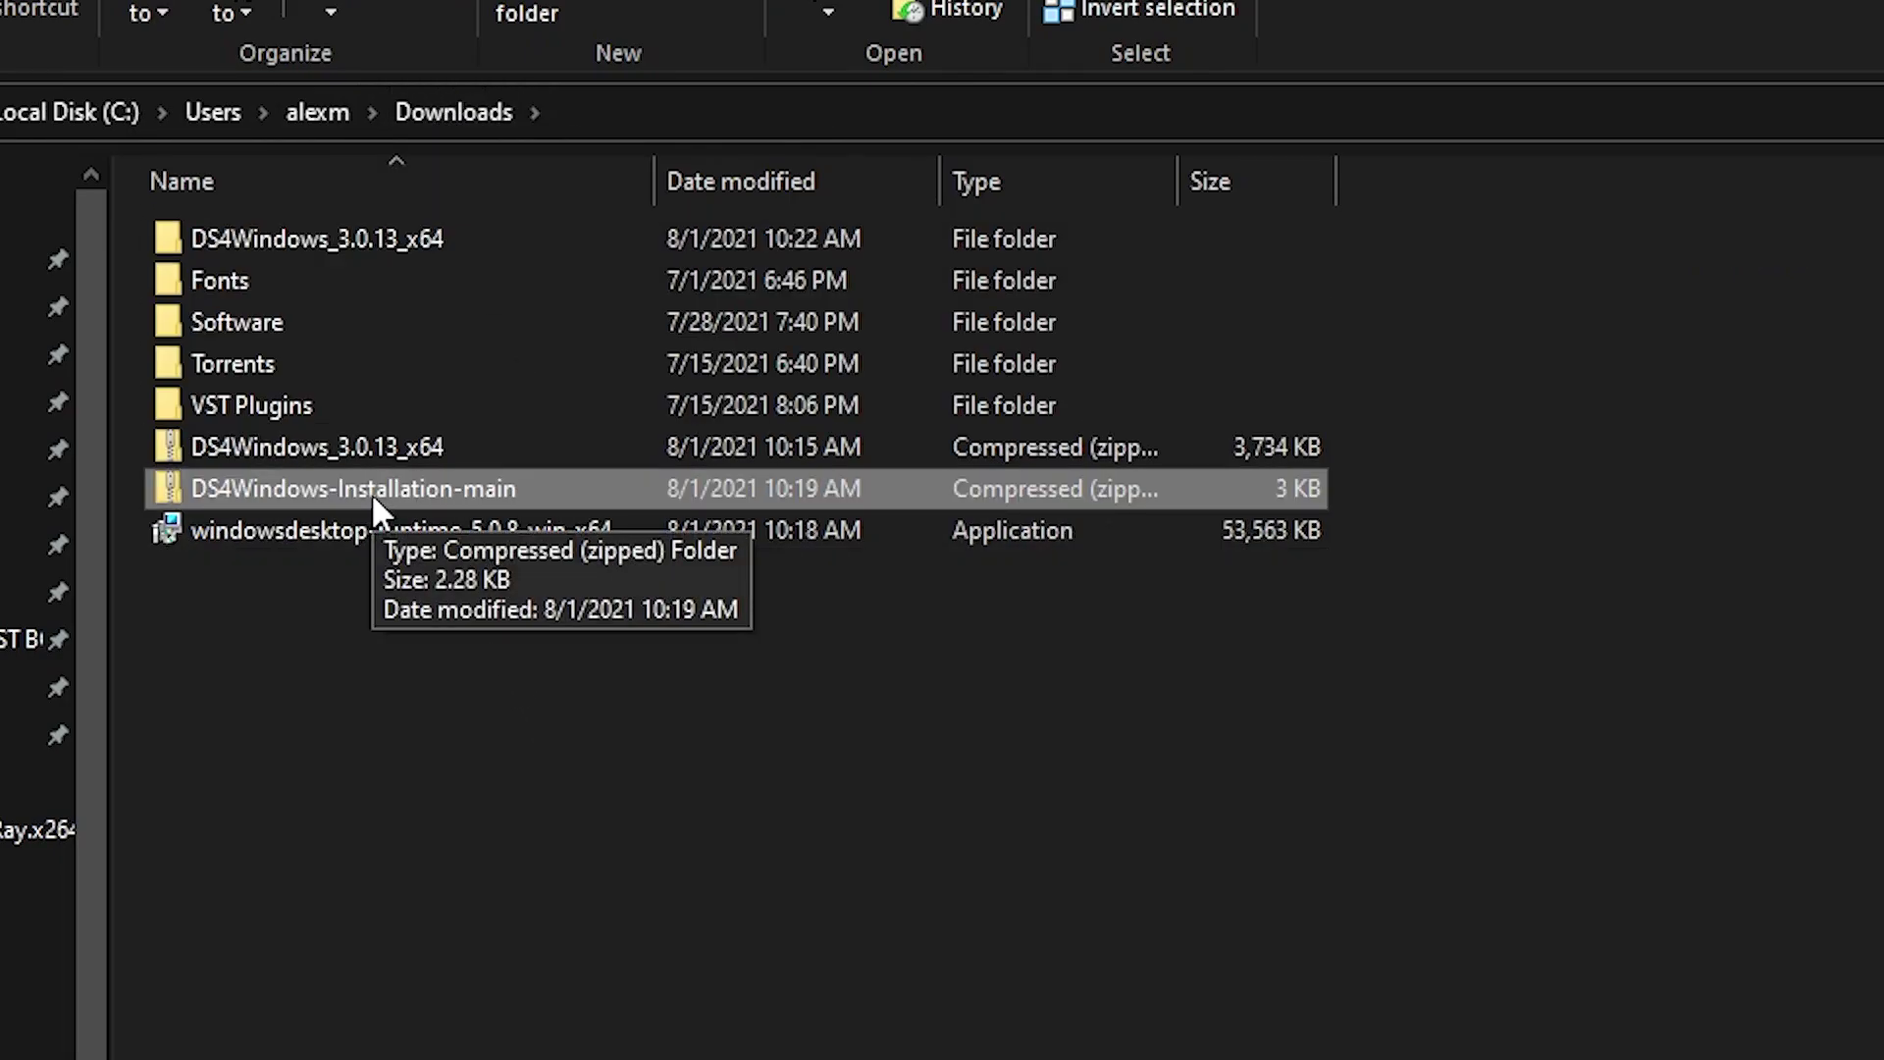
right_click(371, 492)
key(t)
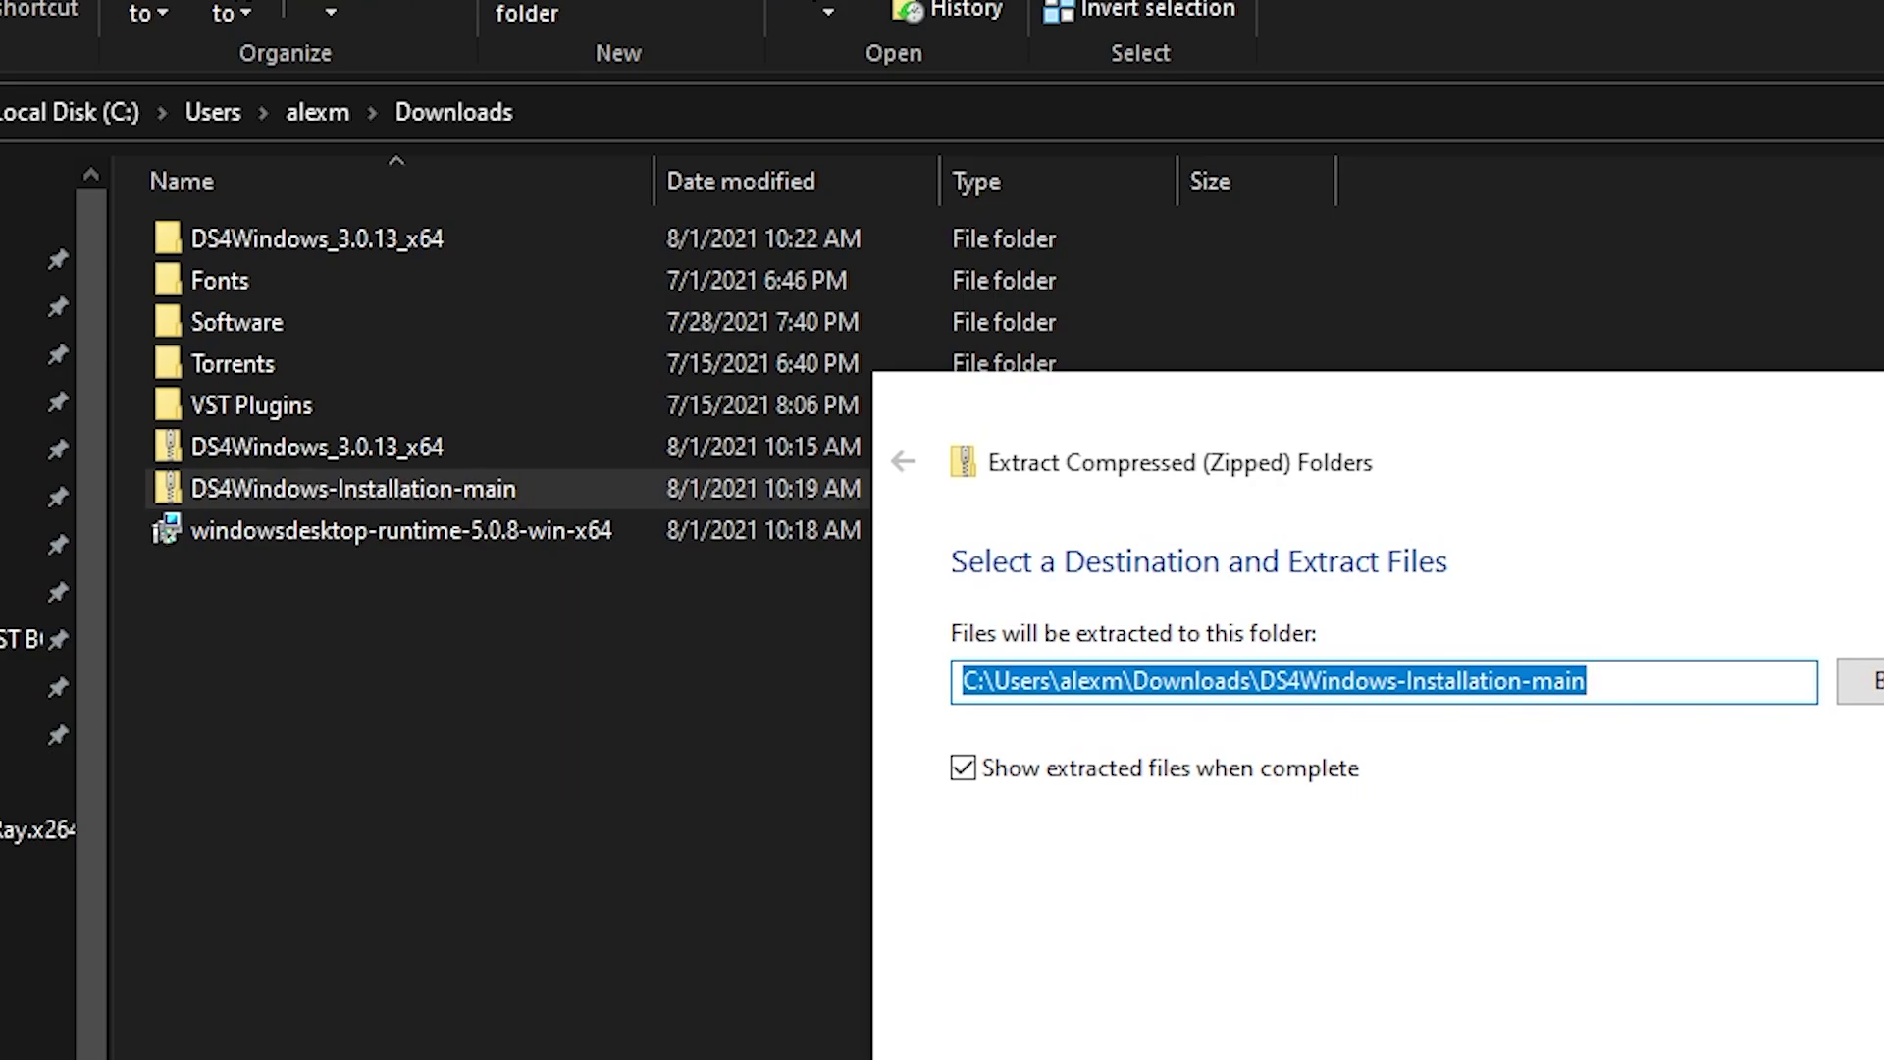
key(Return)
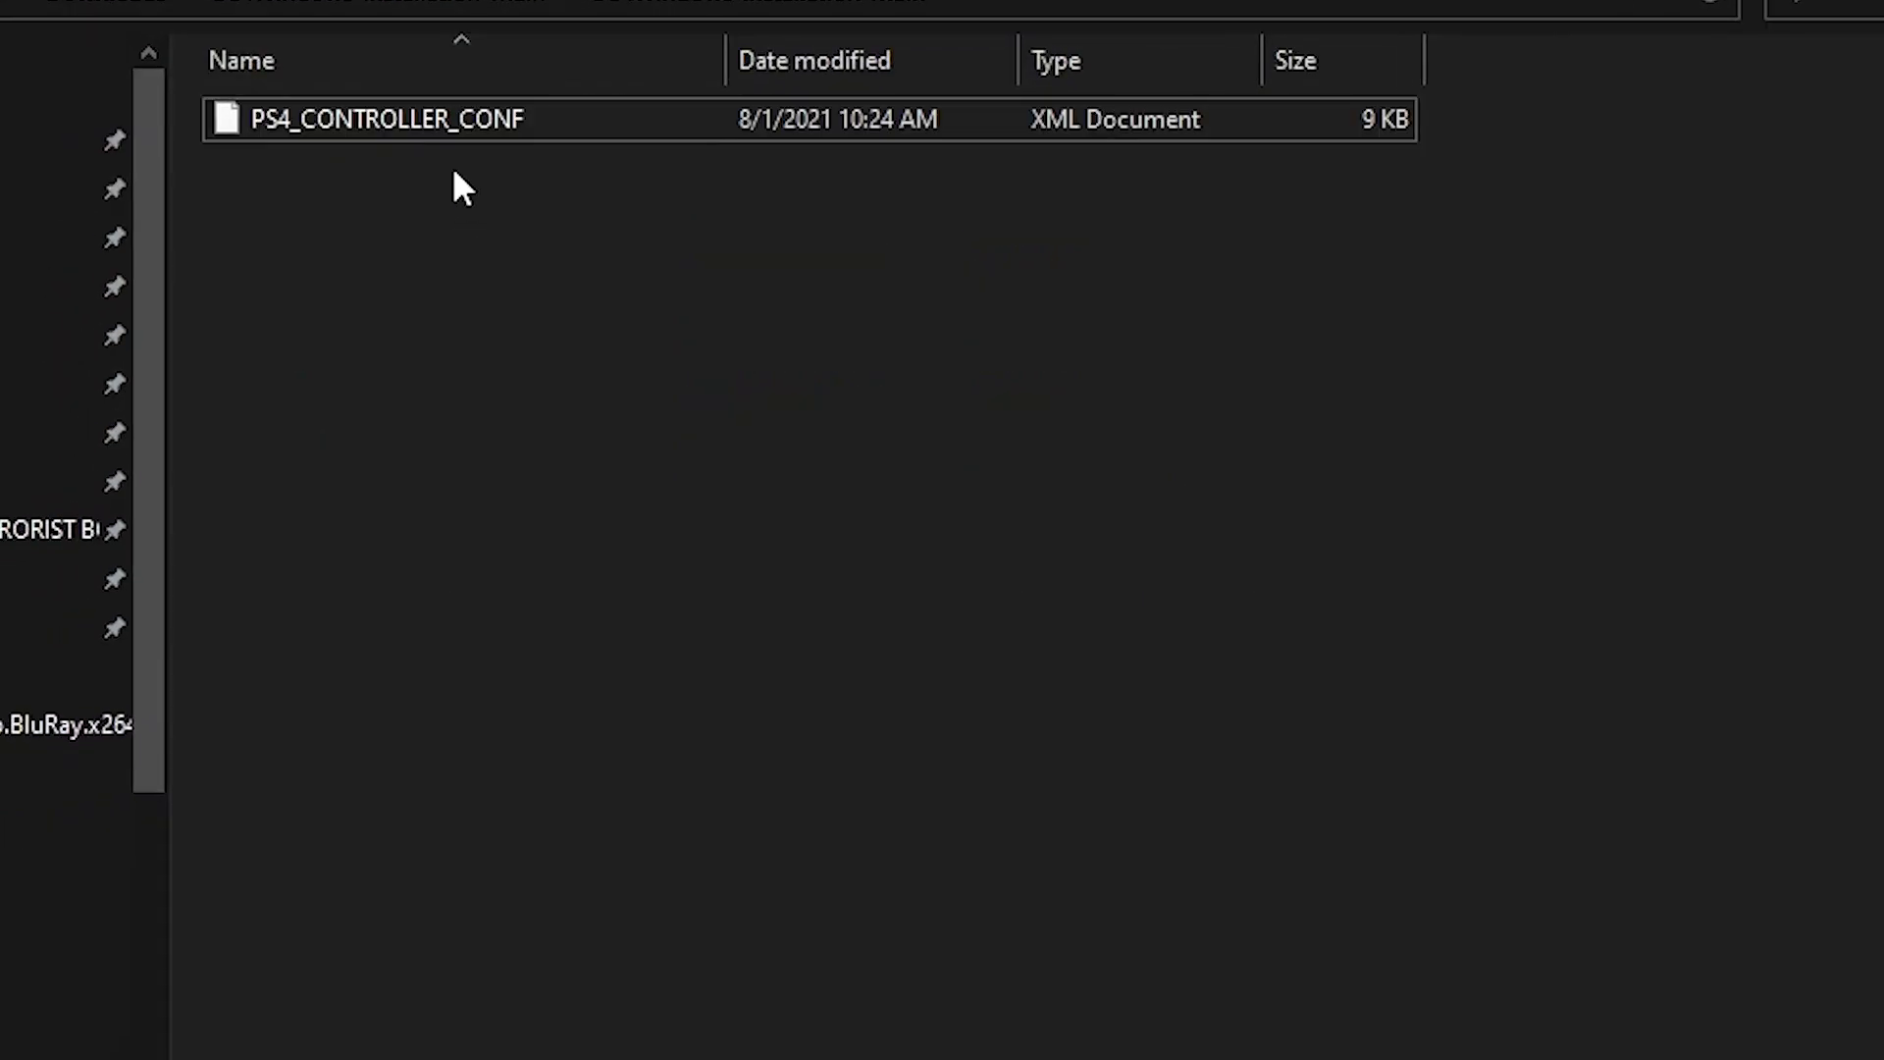
right_click(451, 131)
click(638, 741)
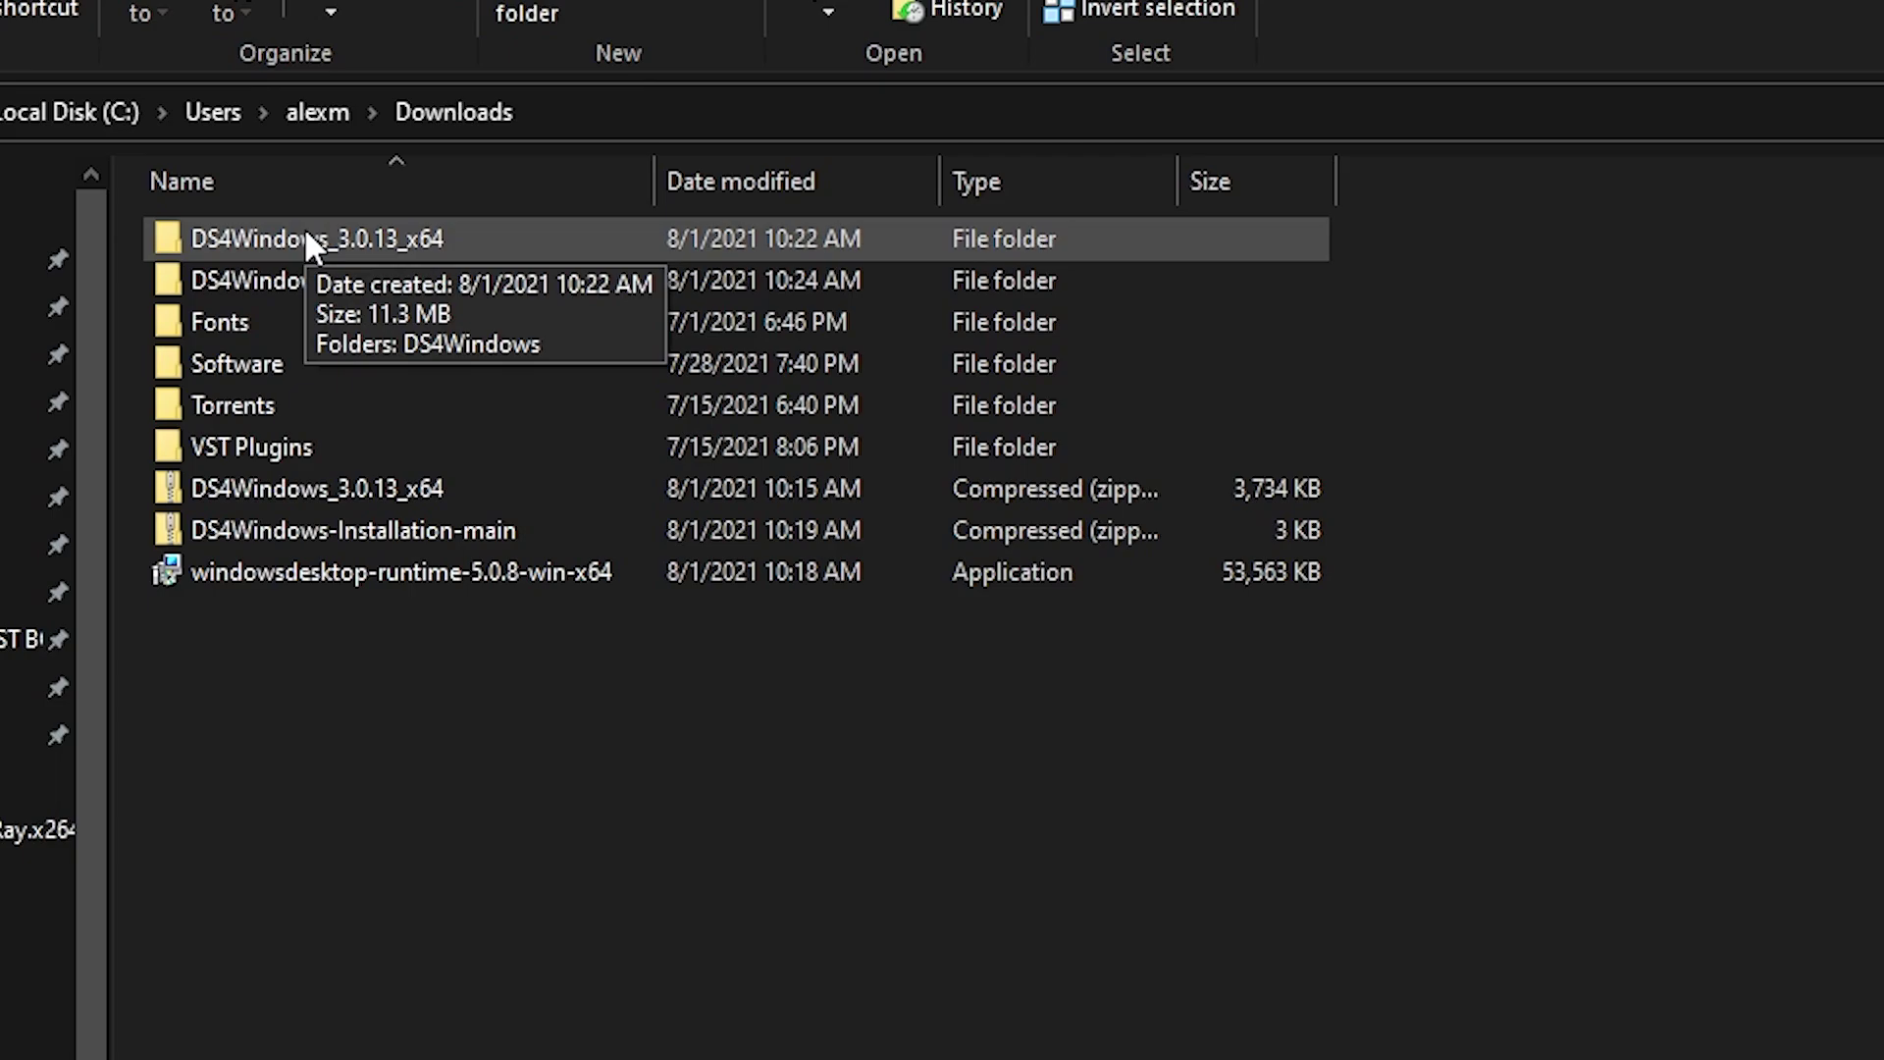
Paste PS4_CONTROLLER_CONF into DS4Windows_3.0.13_x64\DS4Windows\Profiles, then return to the DS4Windows folder.
double_click(304, 227)
double_click(279, 236)
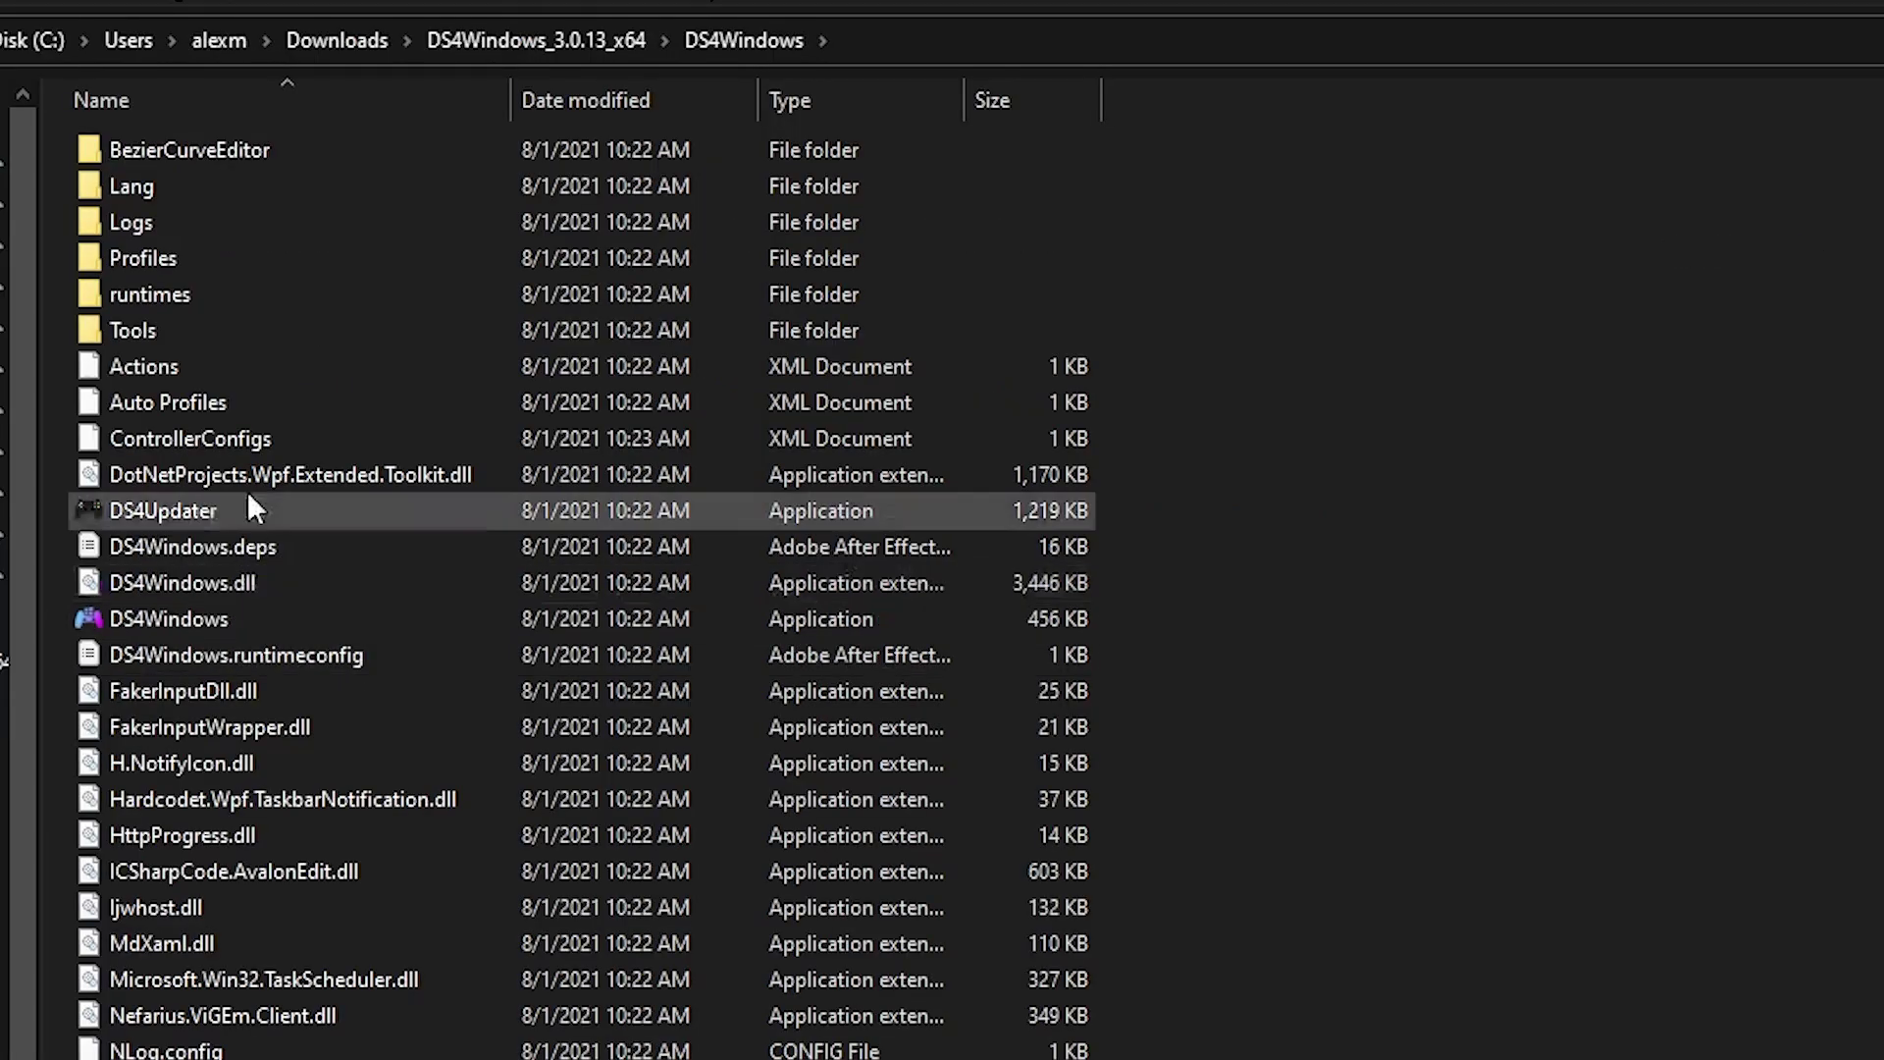
double_click(190, 269)
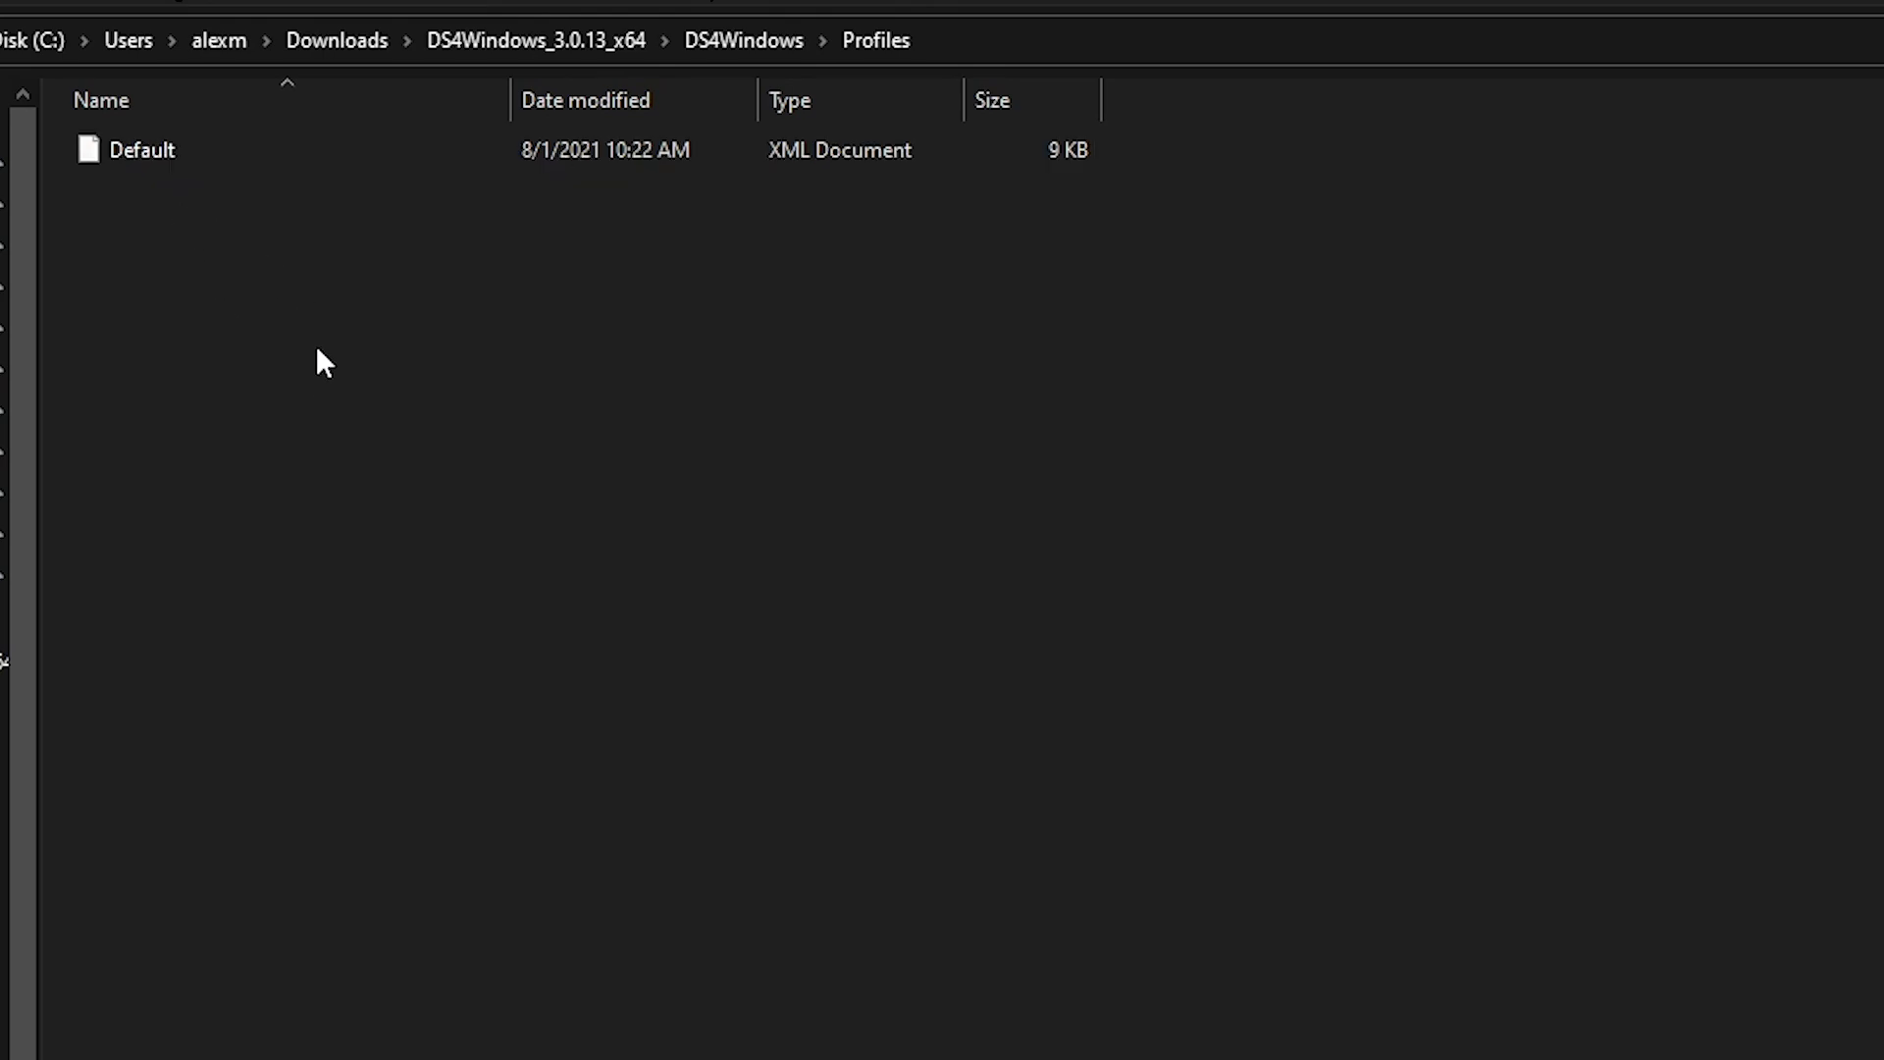
right_click(261, 263)
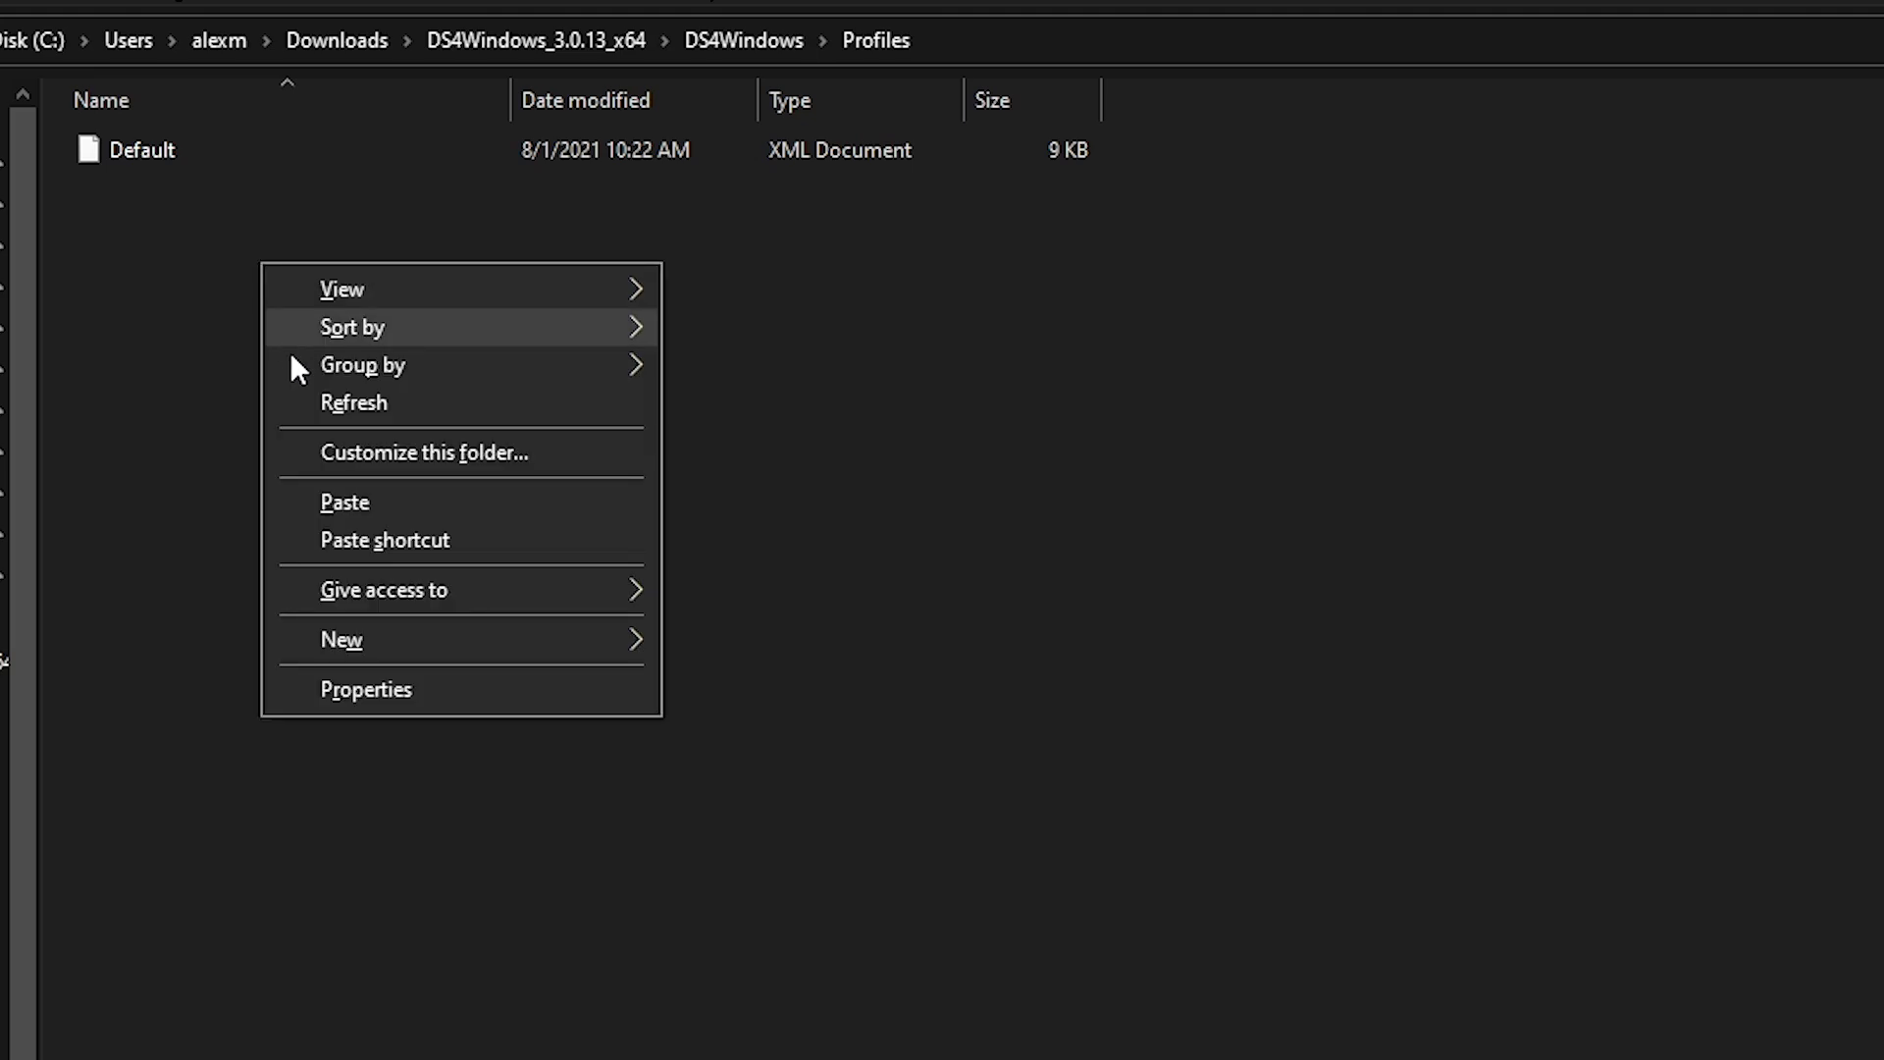
click(312, 502)
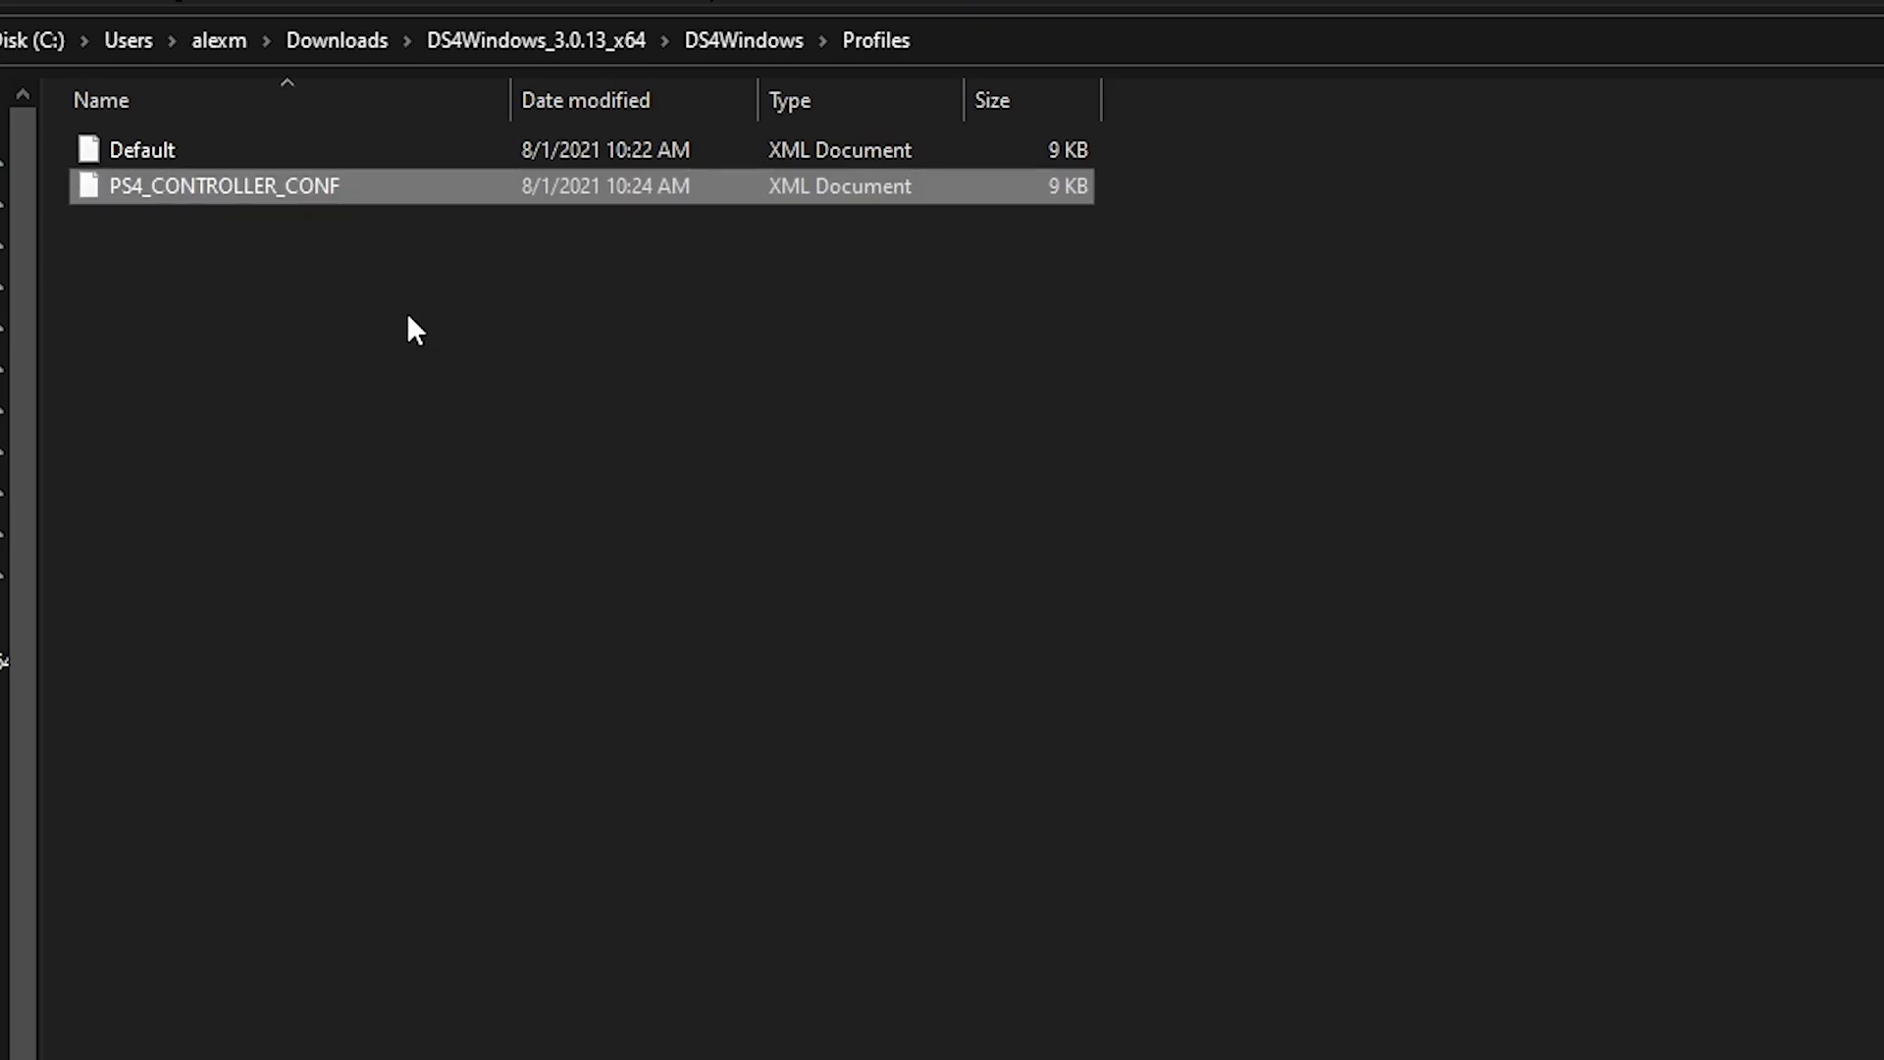
click(677, 41)
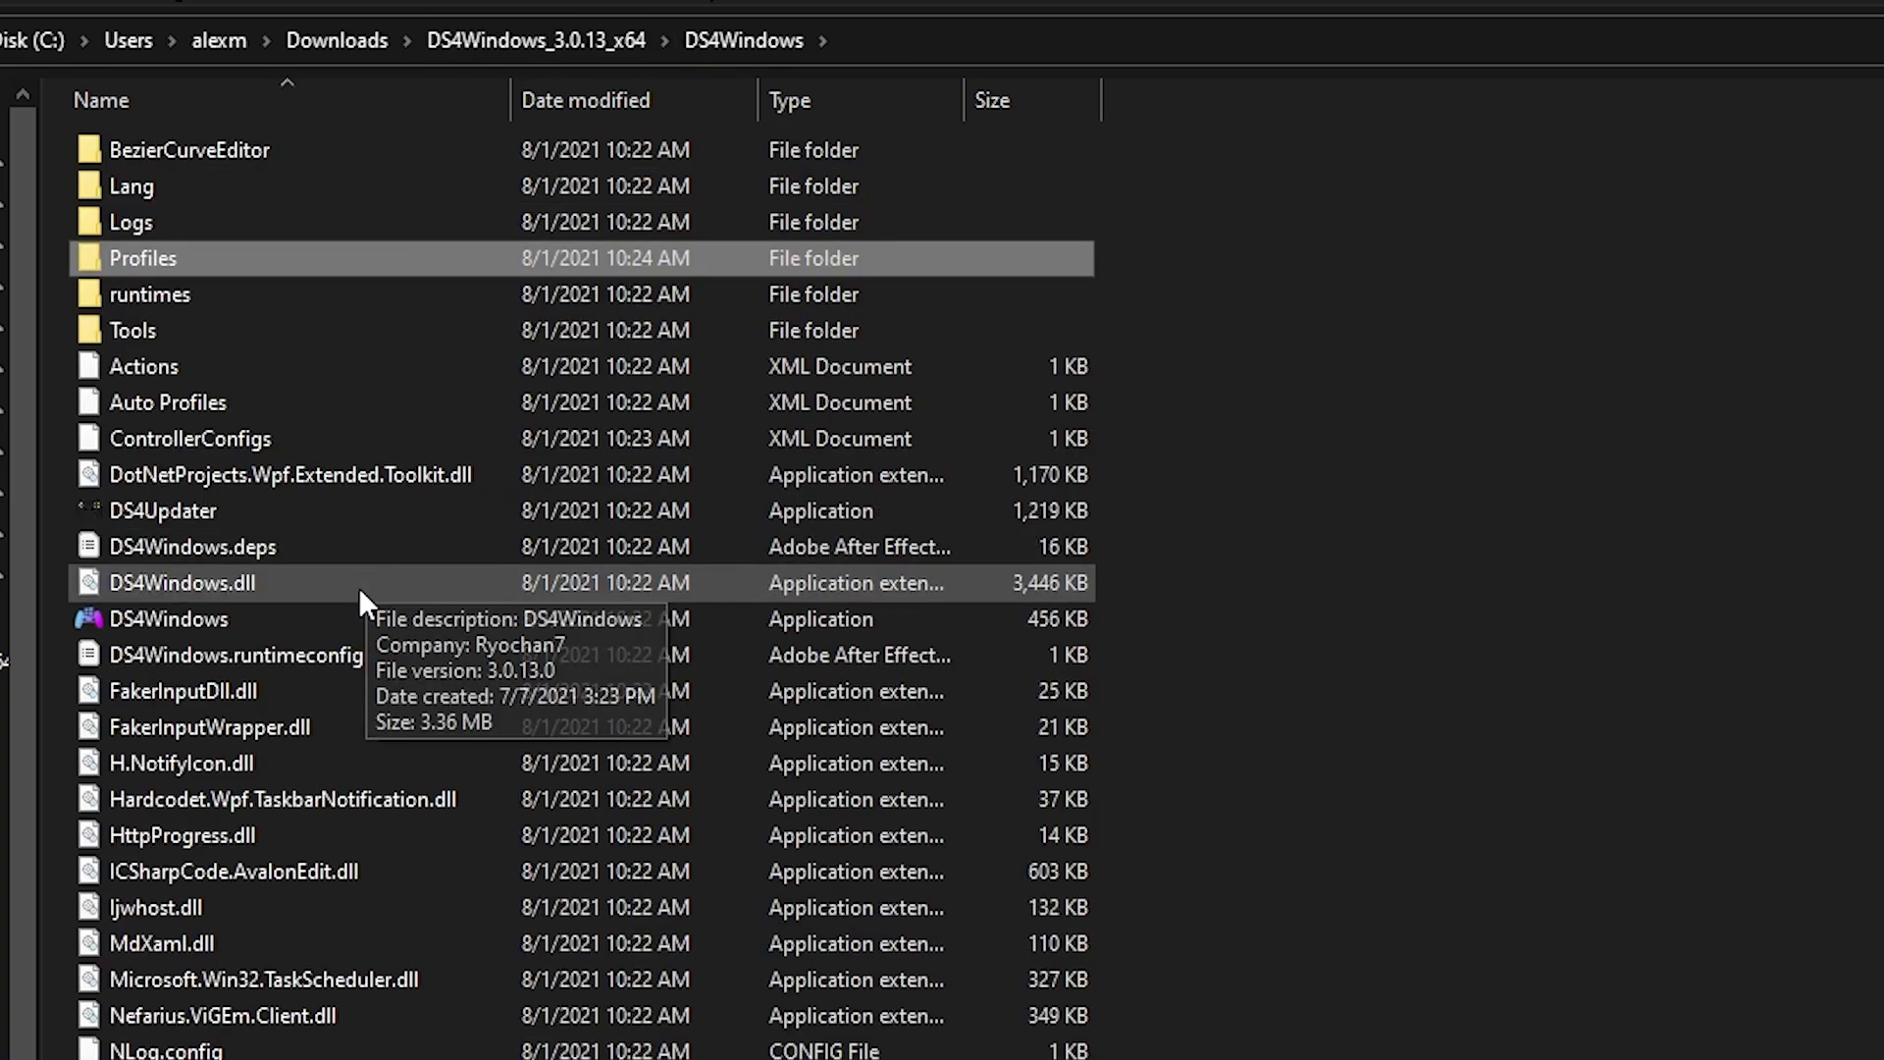
Relaunch DS4Windows and select PS4_CONTROLLER_CONF as controller 1's profile.
double_click(338, 620)
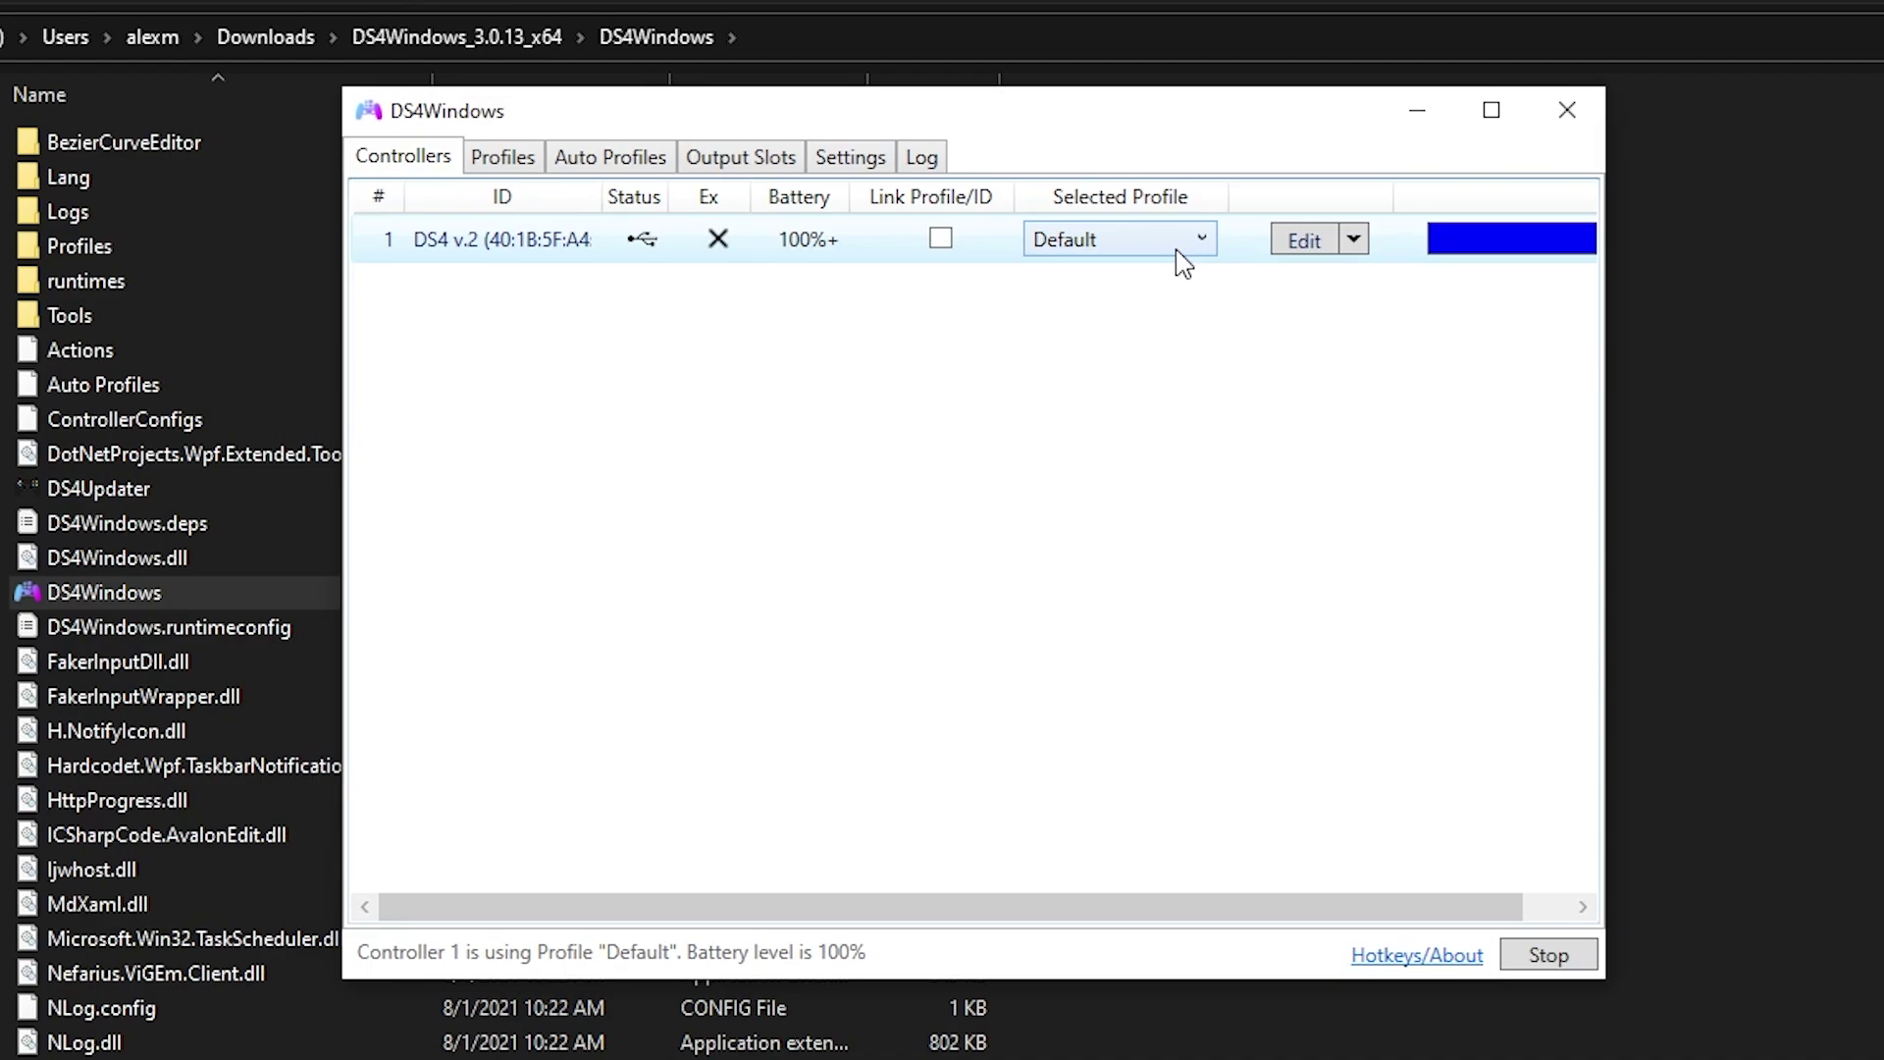
click(1182, 243)
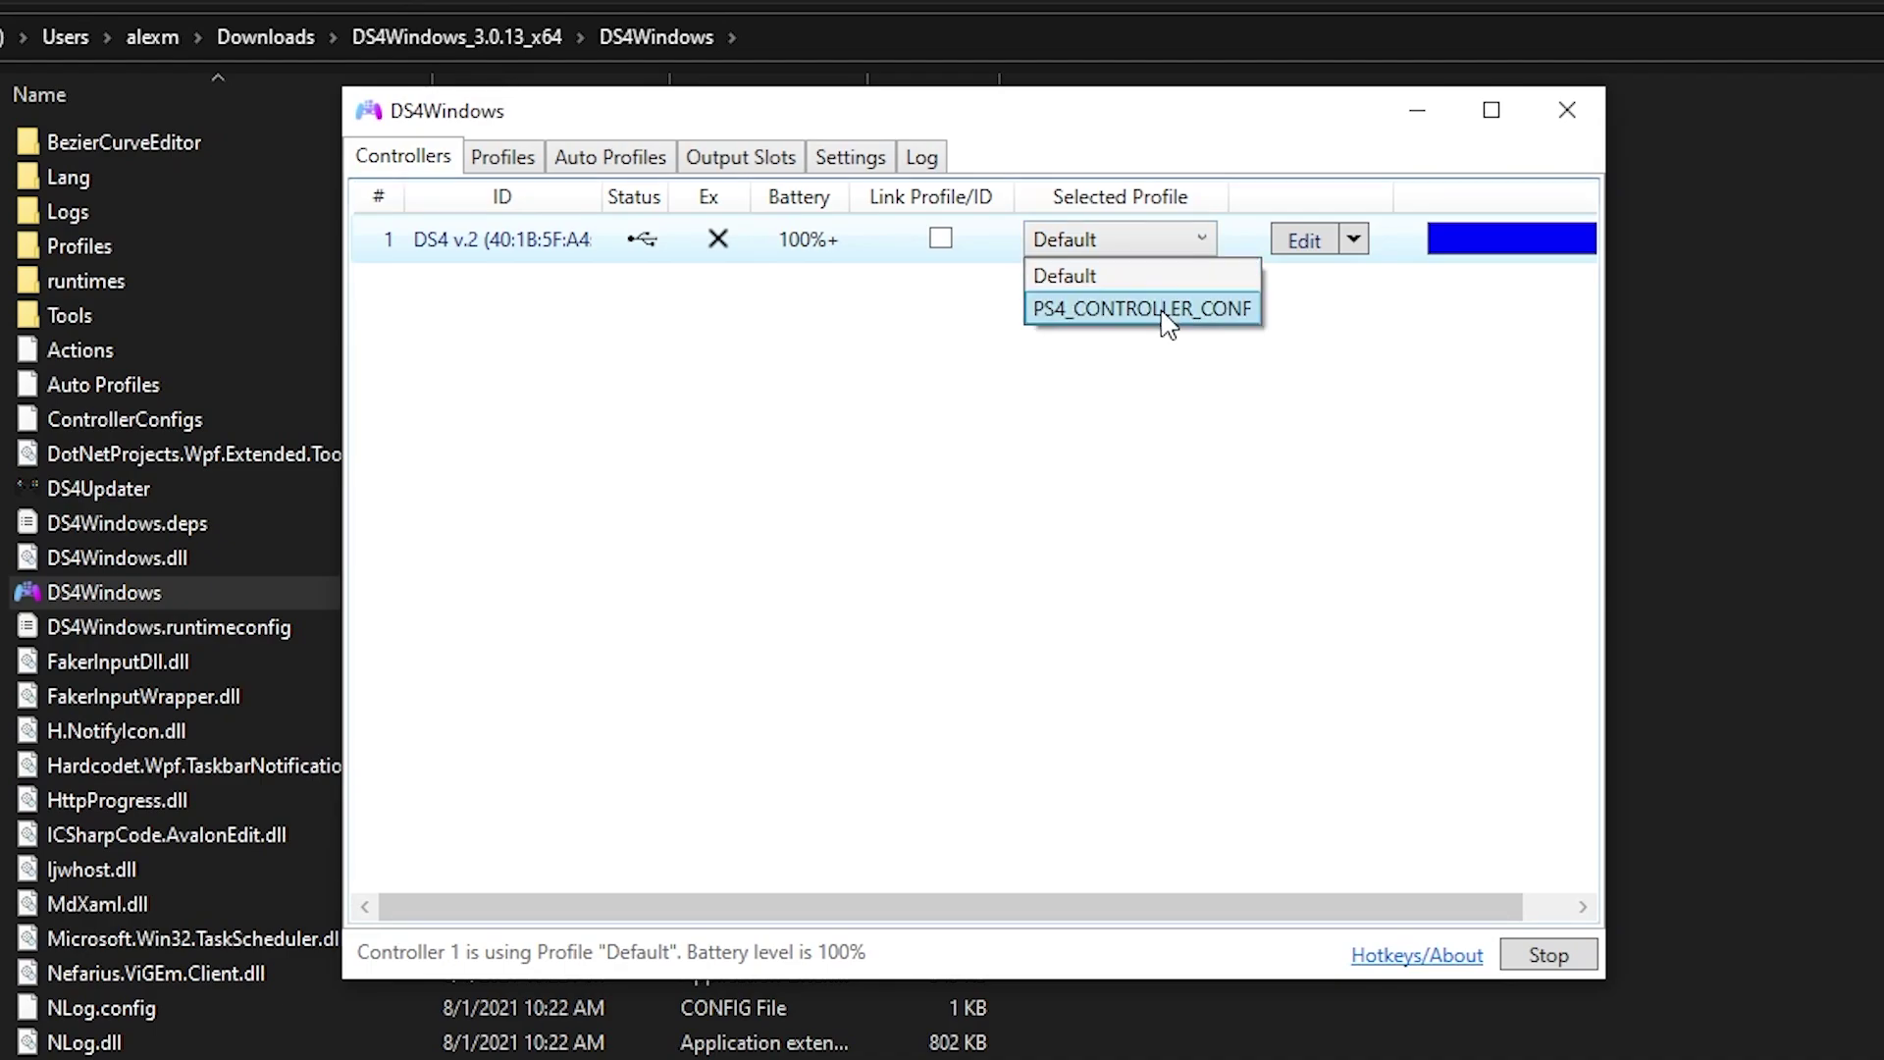
click(1164, 310)
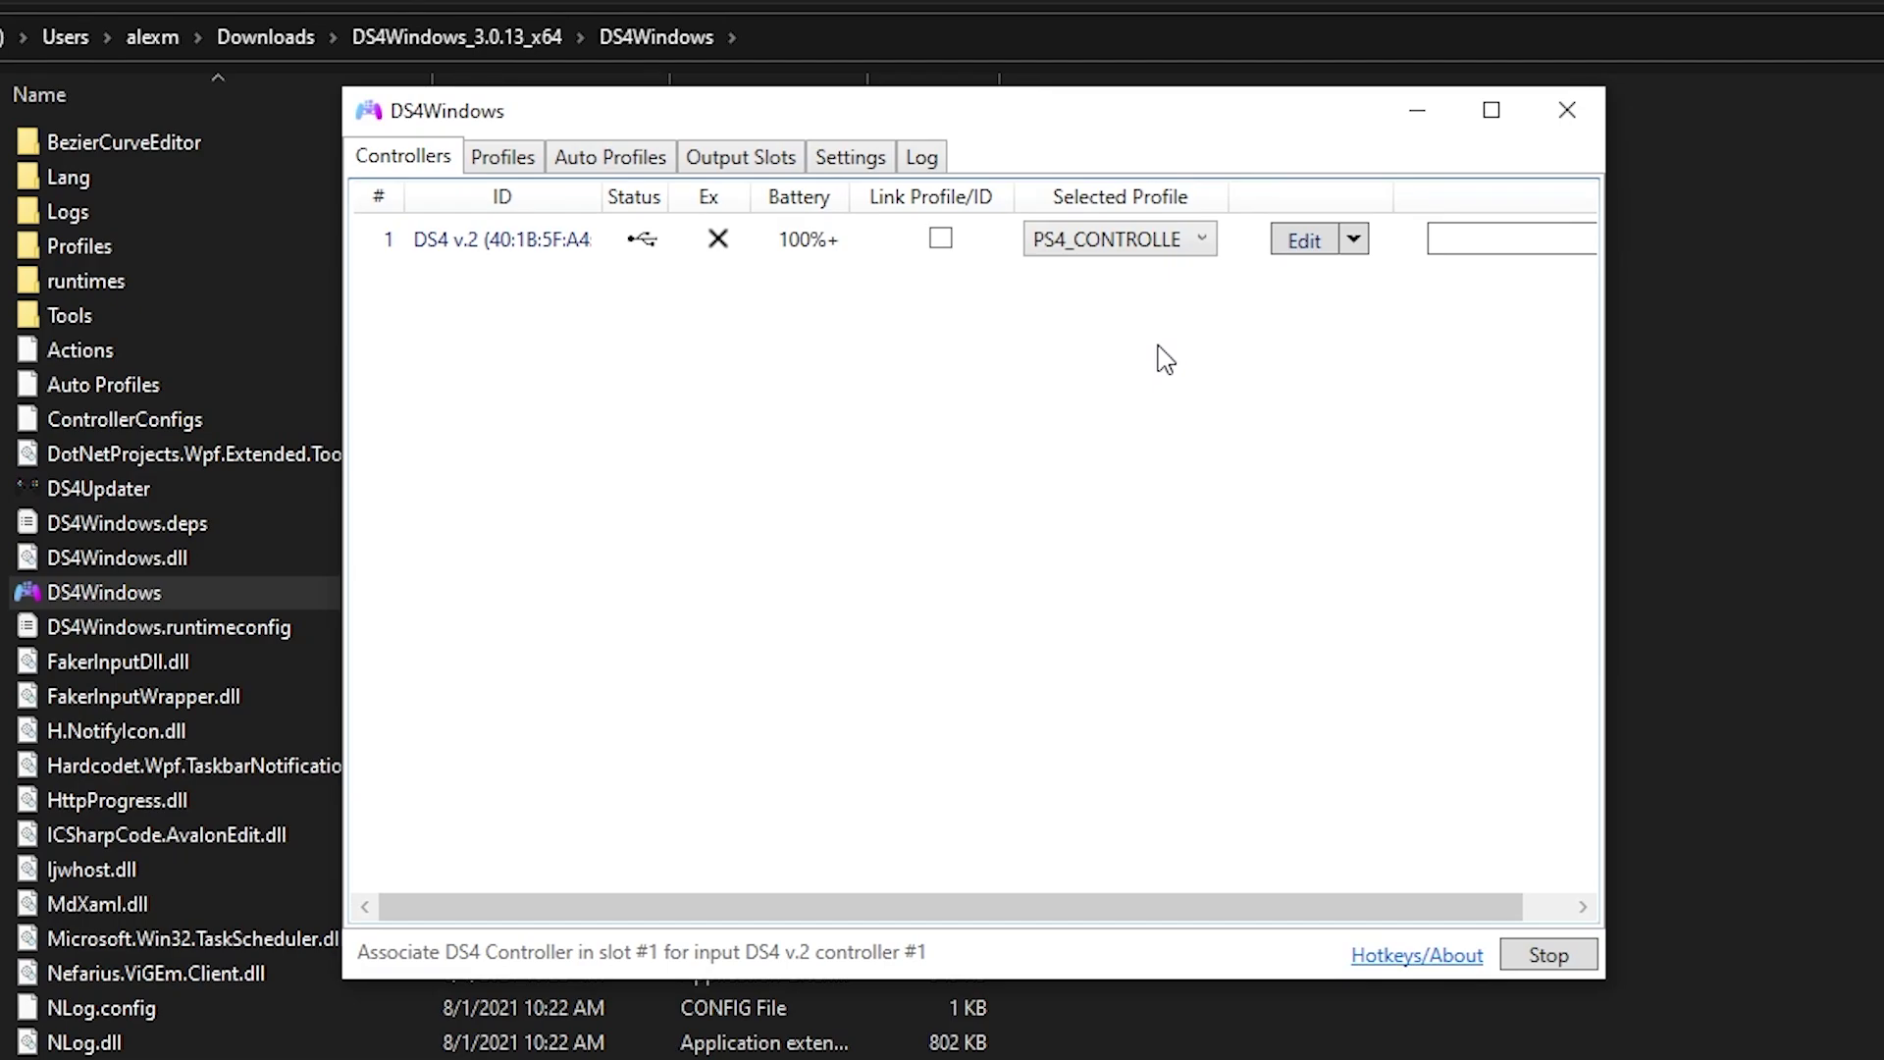
Open PS4_CONTROLLER_CONF from the Profiles tab, review its Axis Config, and save it.
click(523, 167)
double_click(468, 281)
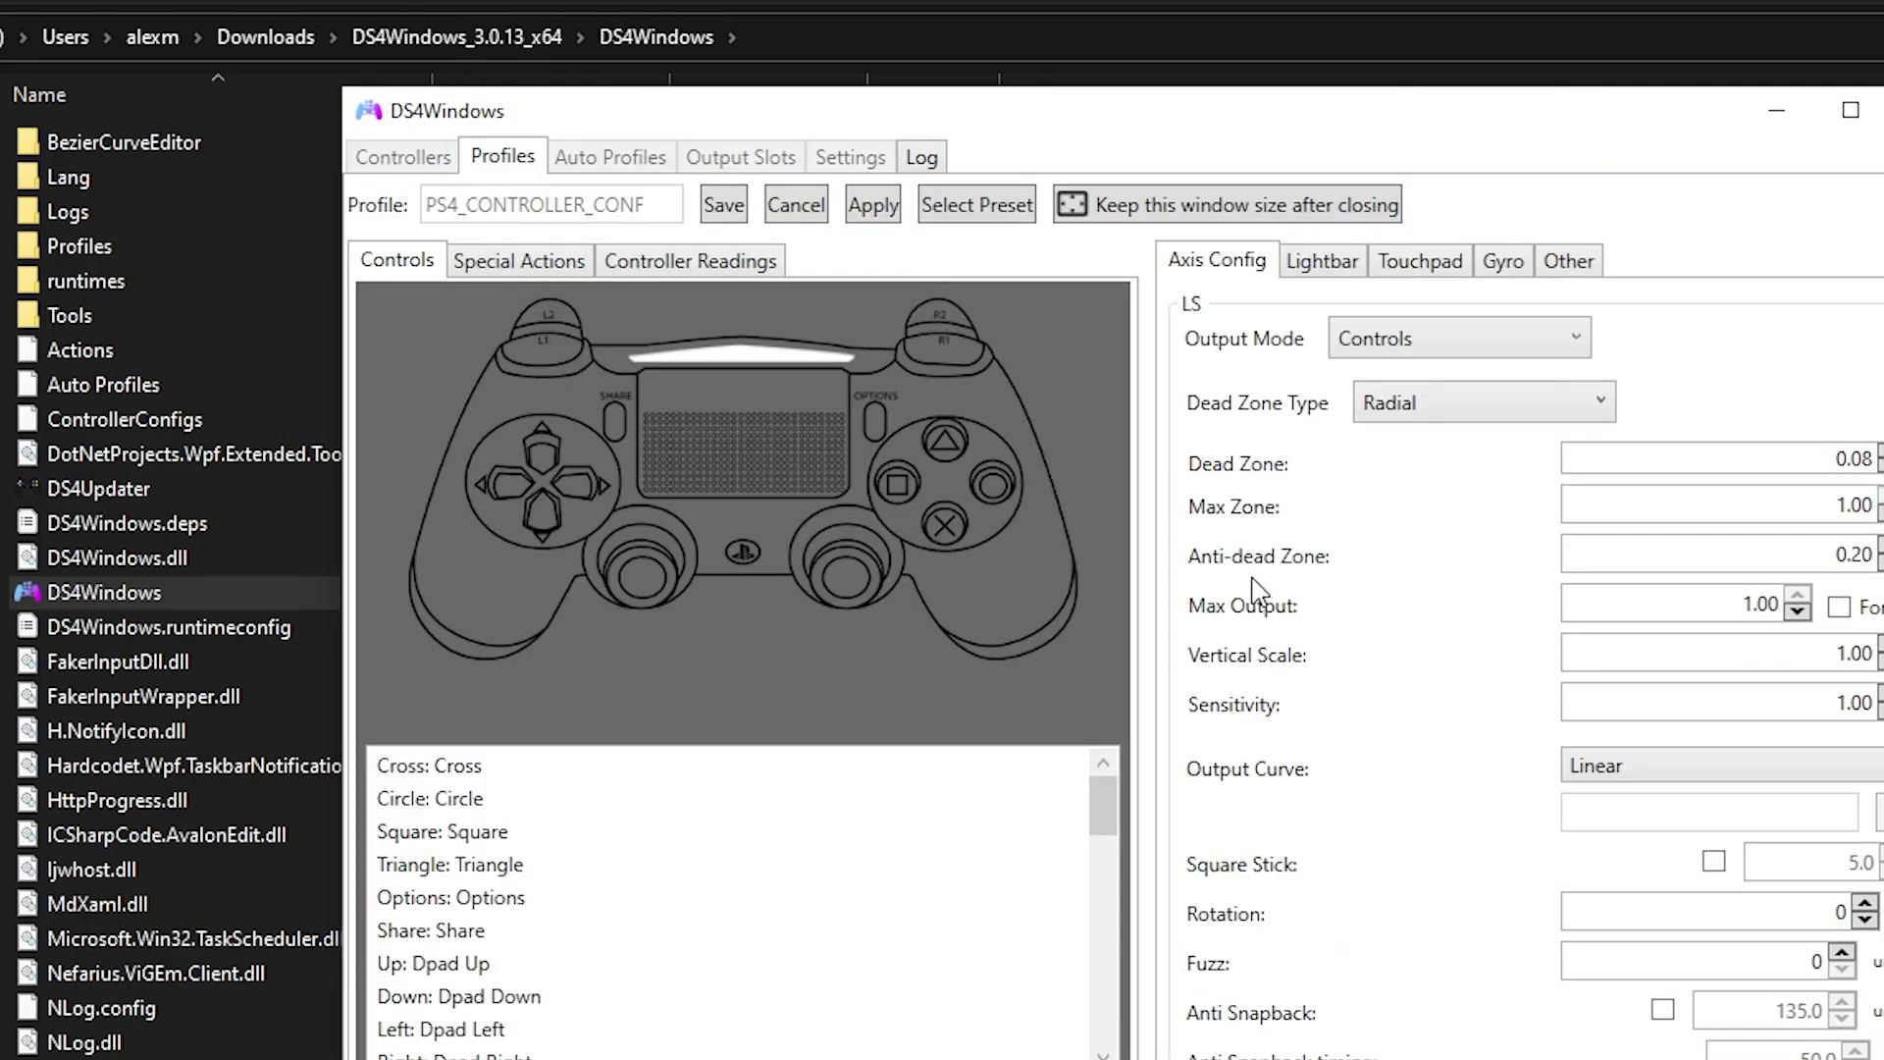
scroll(1398, 684, down, 5)
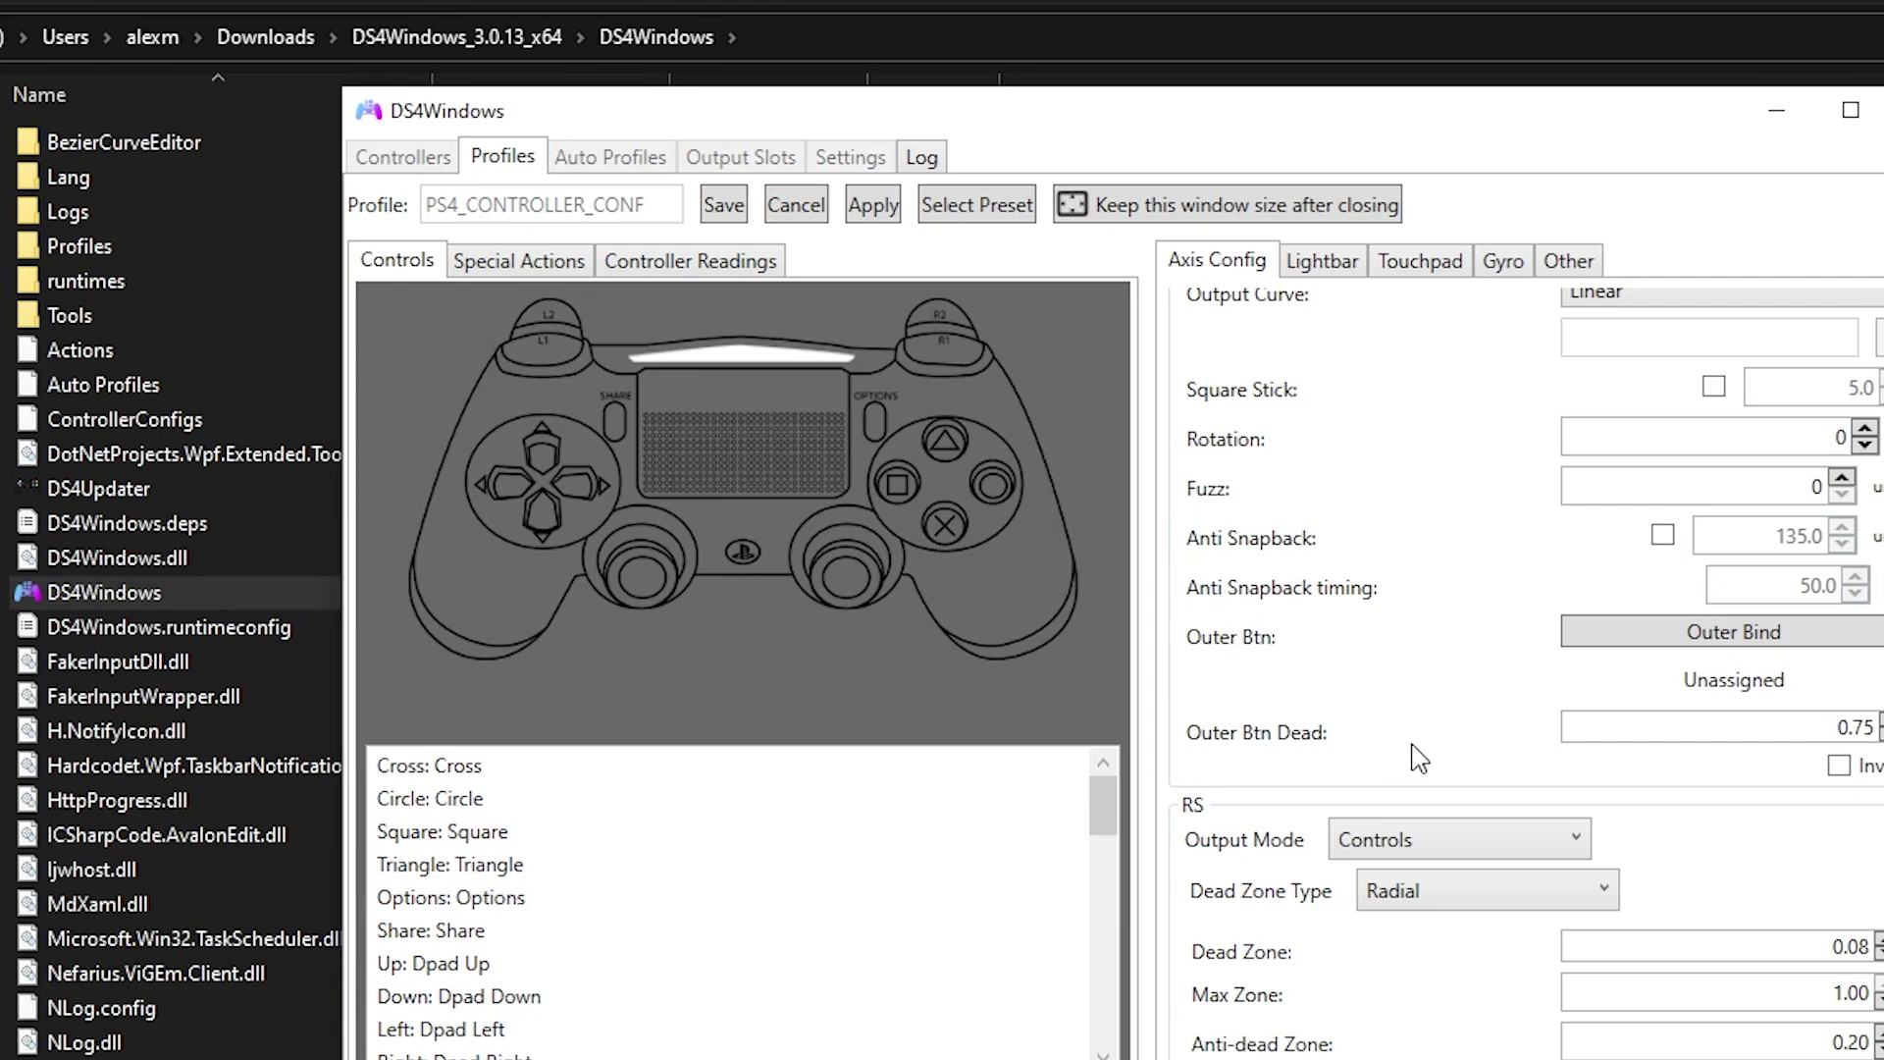
scroll(1417, 757, down, 6)
scroll(1275, 883, up, 2)
scroll(1275, 971, up, 6)
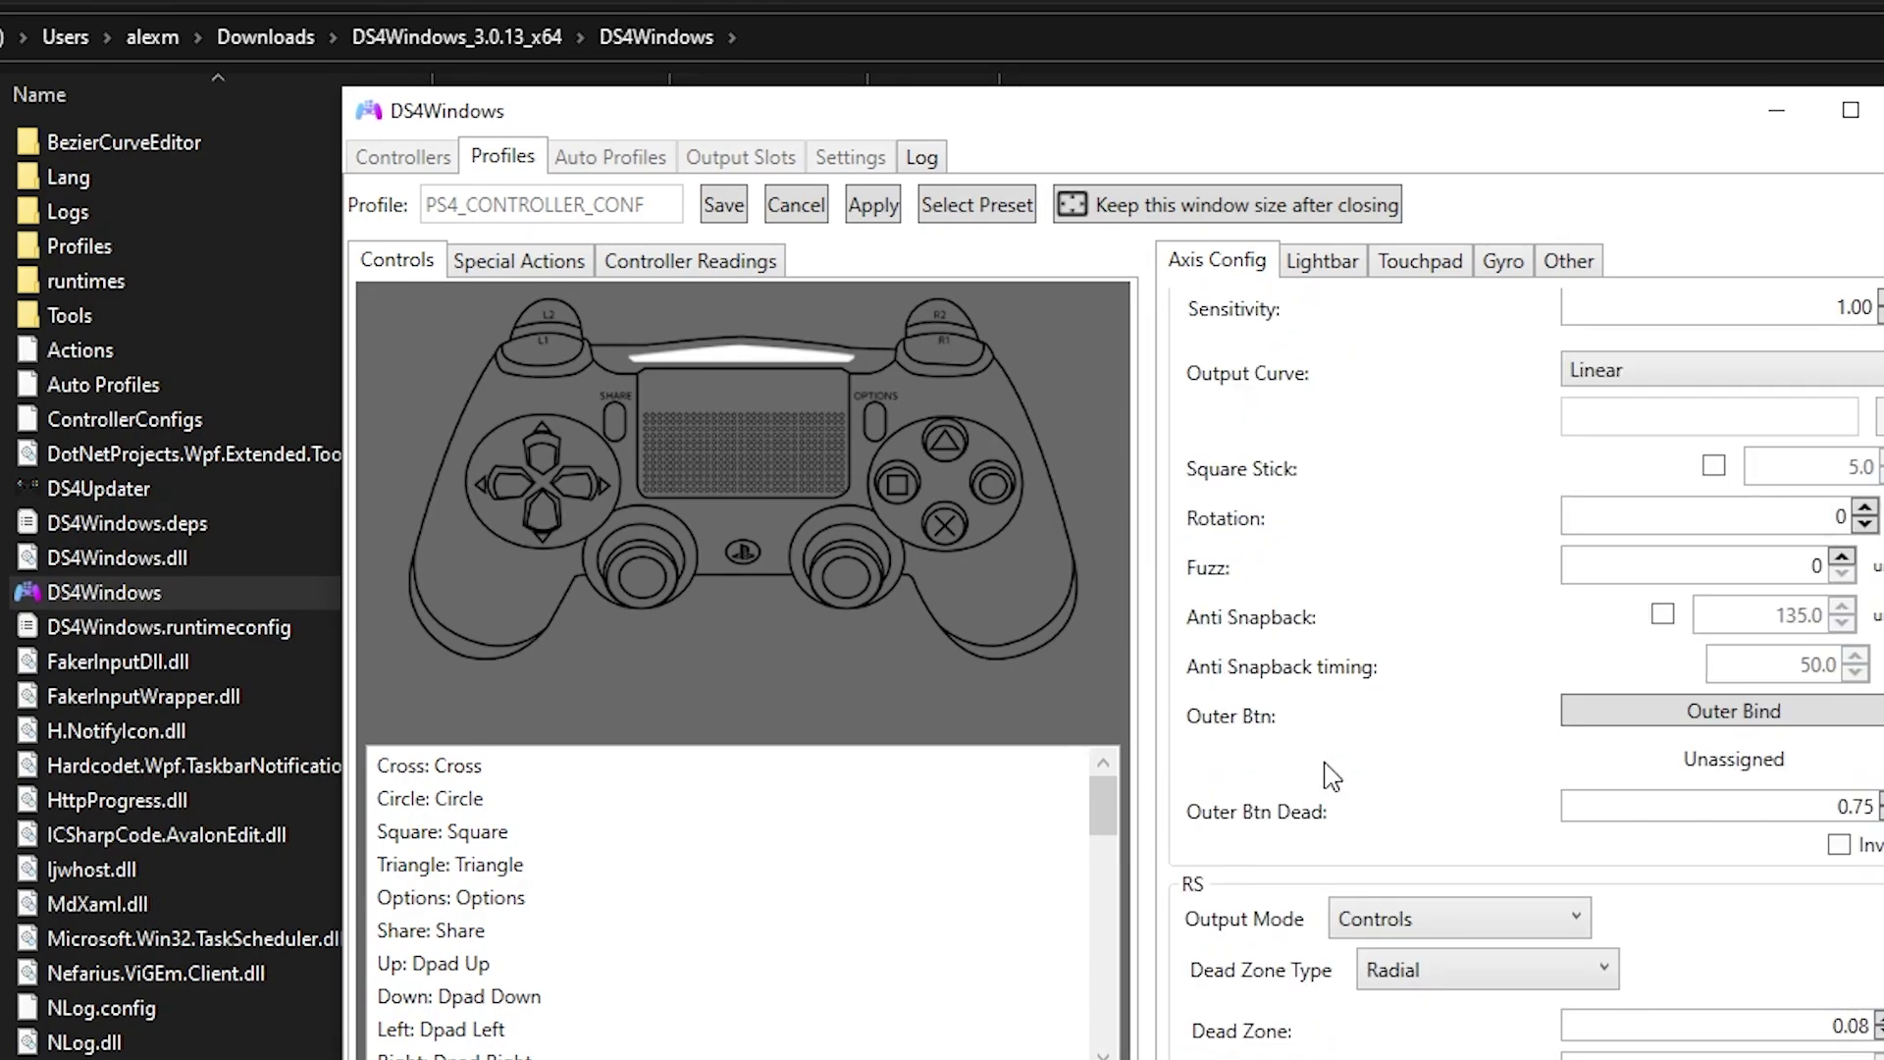
scroll(1331, 776, up, 5)
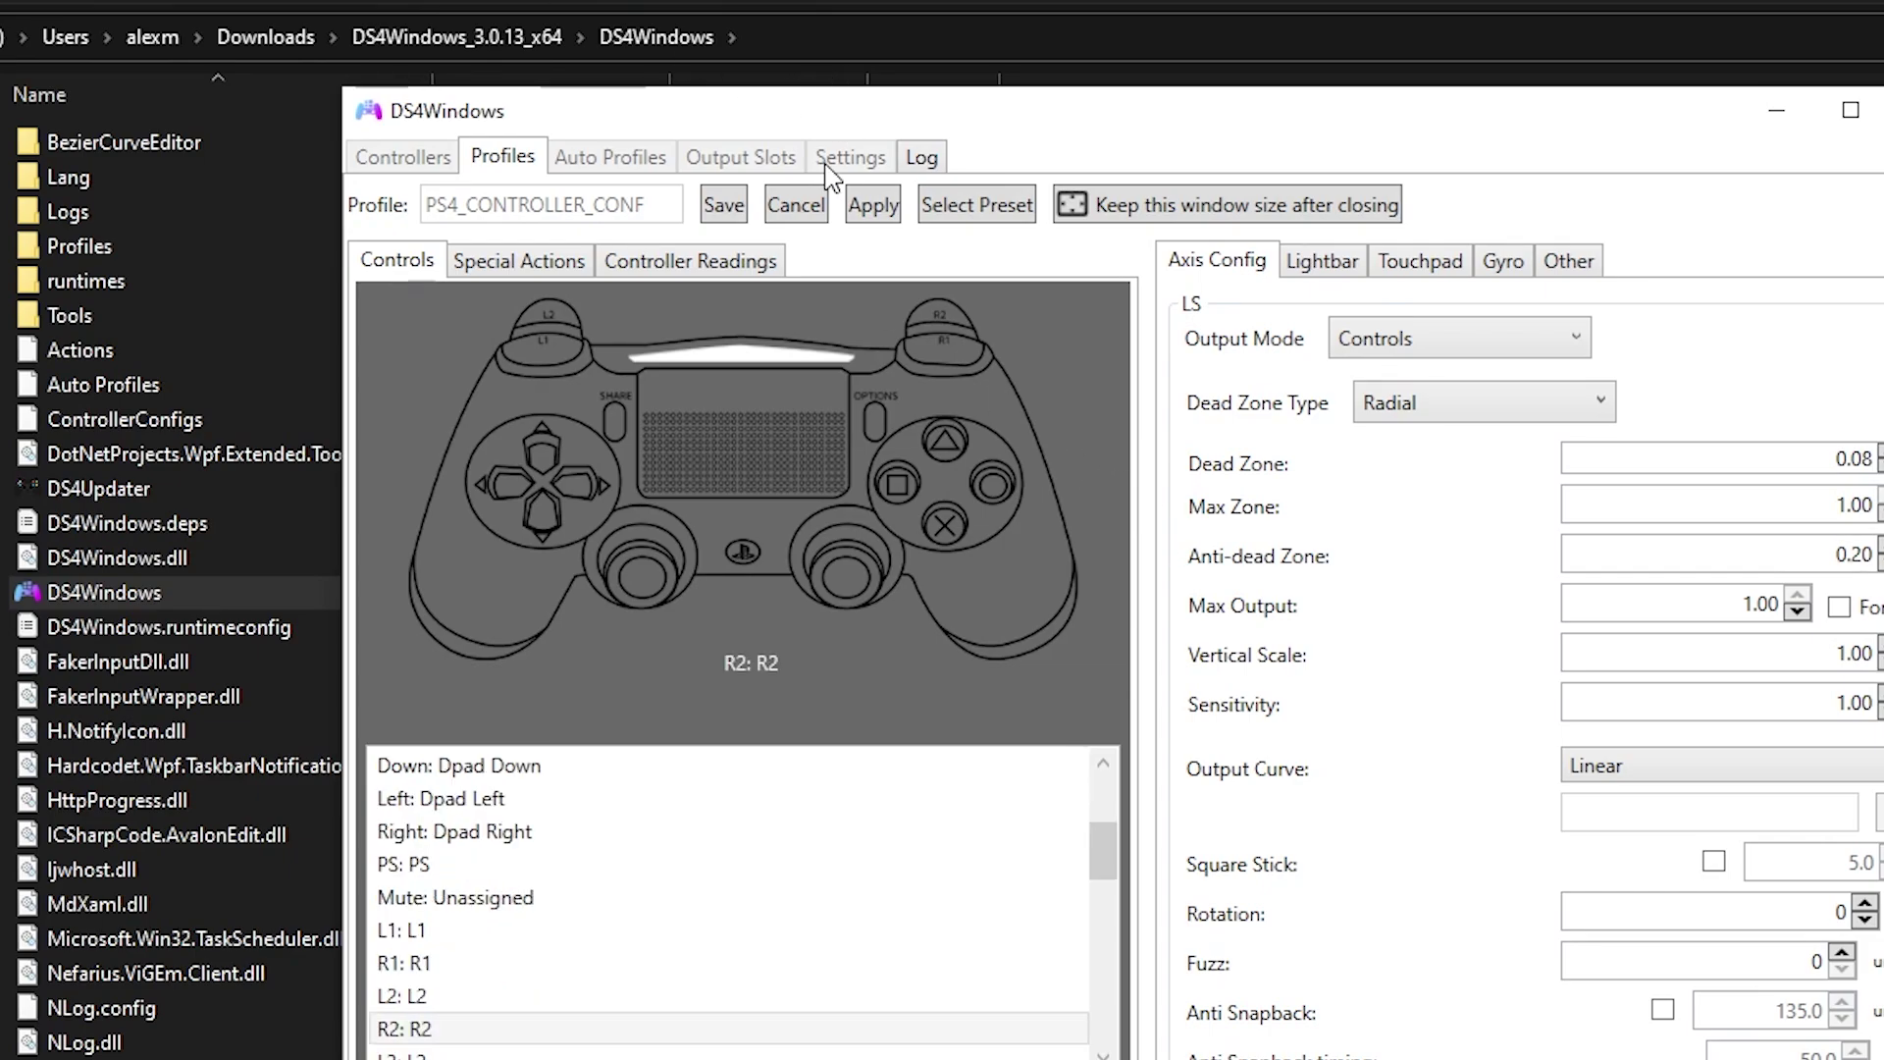
click(728, 208)
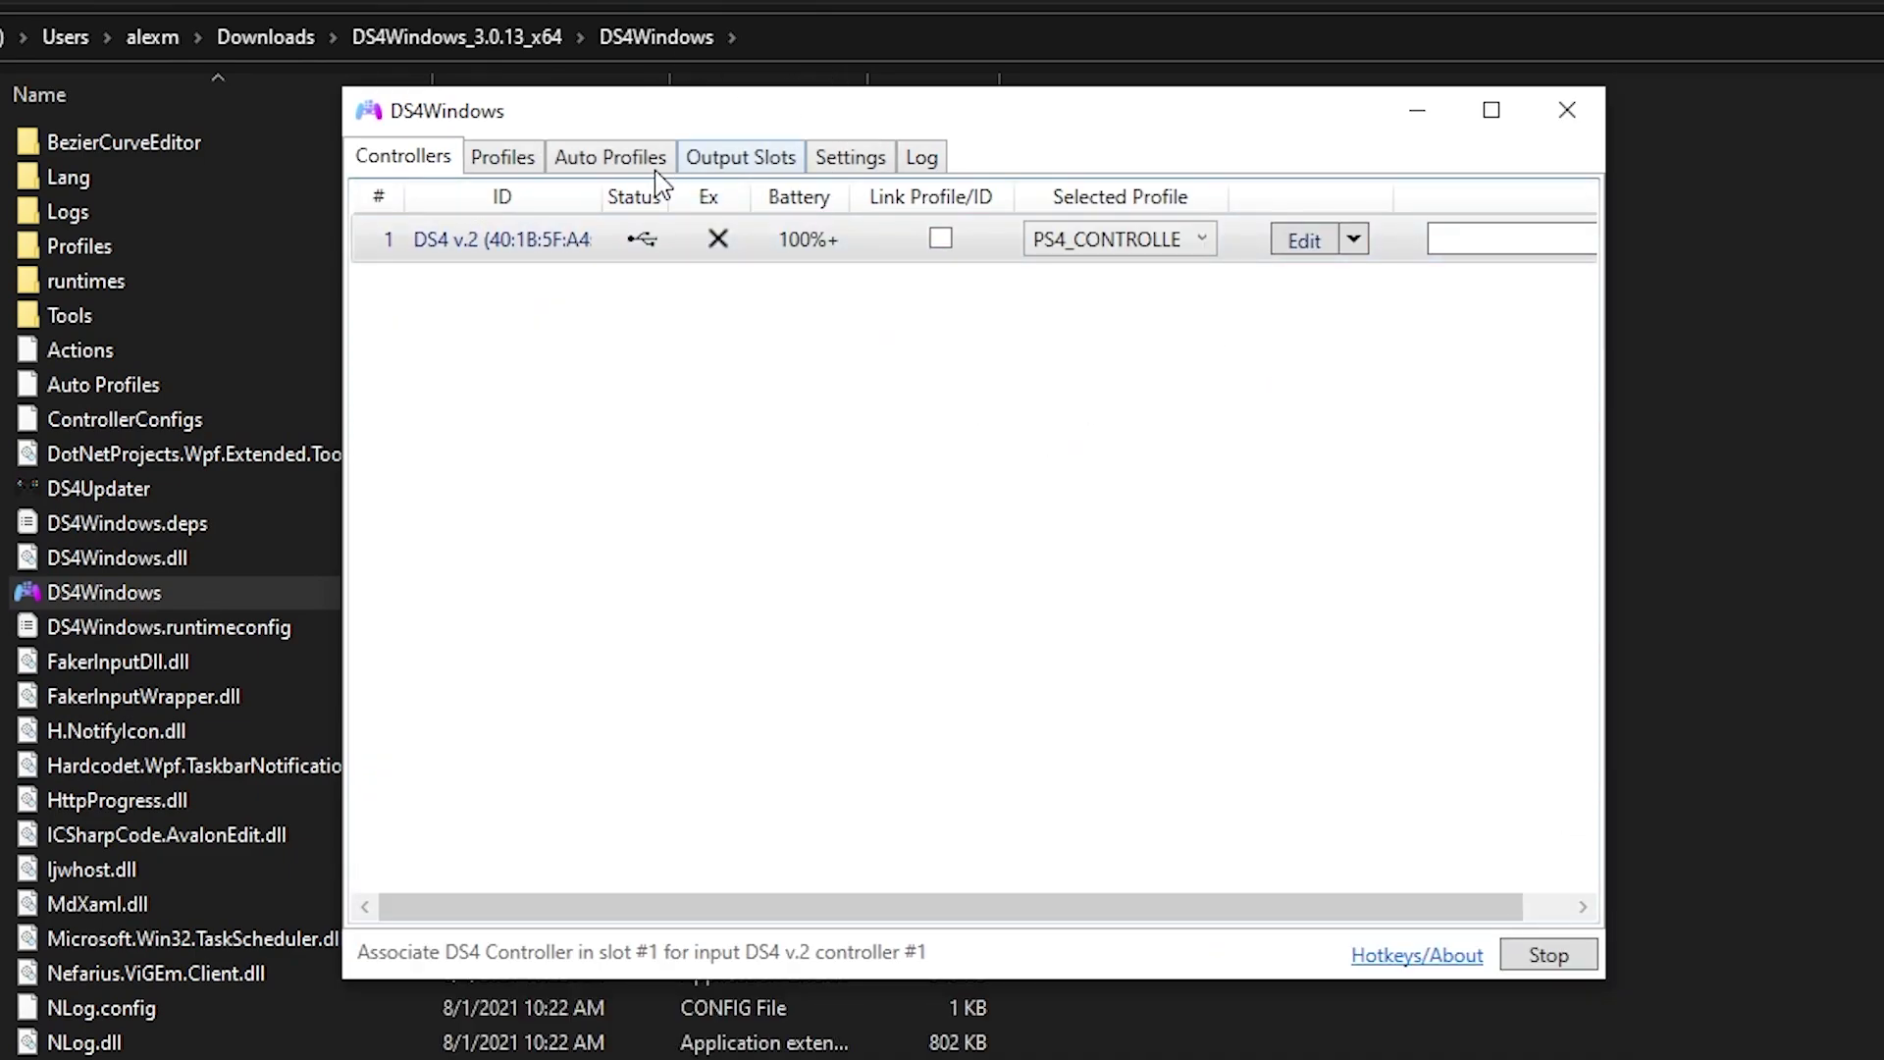